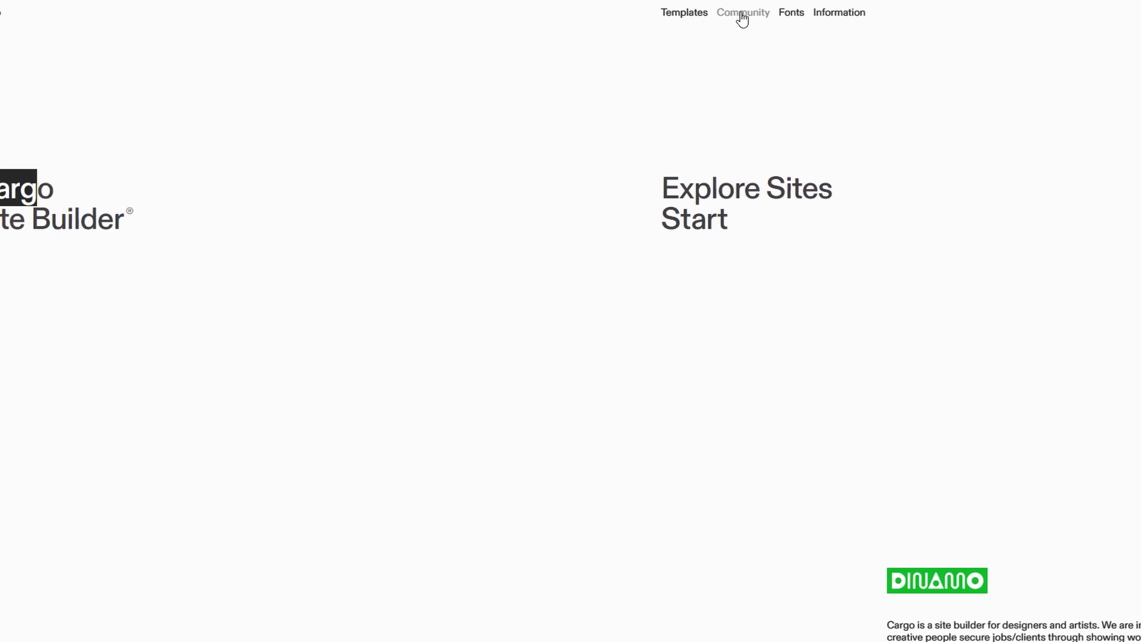
# Open the public template gallery and look over the Popular, Wireframes (Light) and Wireframes (Dark) templates.
pyautogui.click(691, 14)
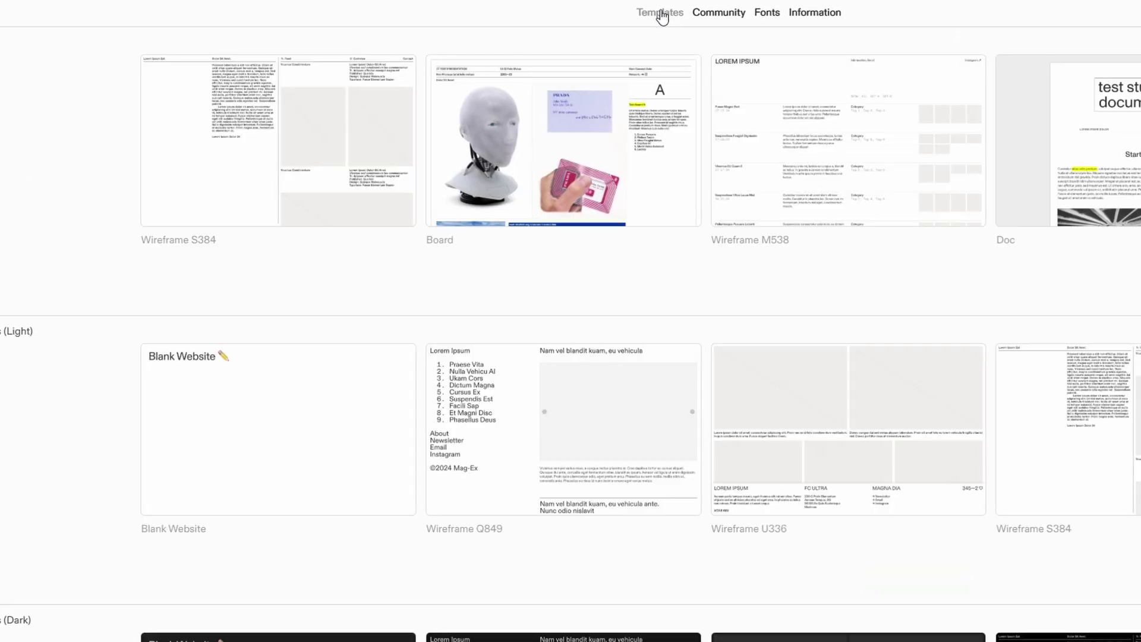
pyautogui.scroll(-5, 760, 60)
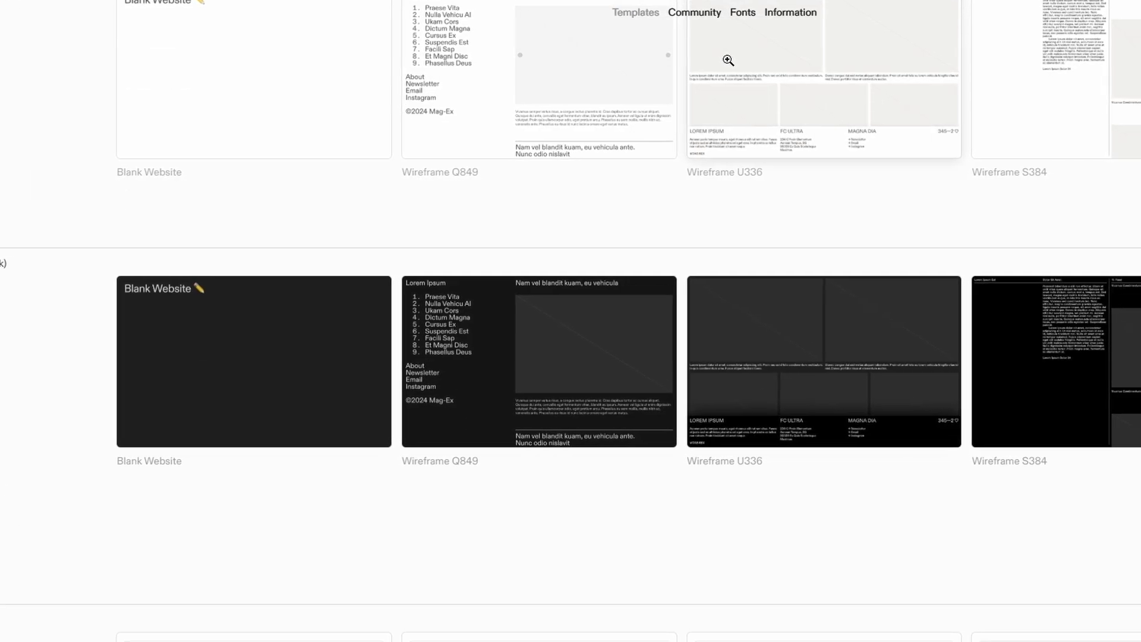
pyautogui.scroll(5, 735, 60)
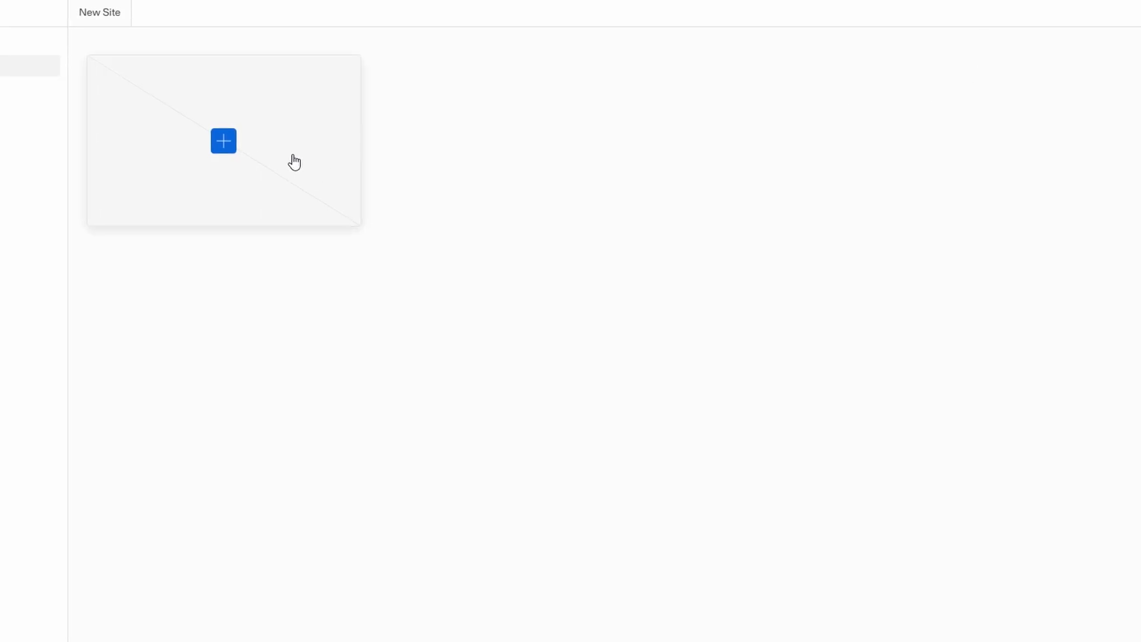
# Start a new site, browse the template categories down to Samples & Specimens, and preview the "flaubert" sample.
pyautogui.click(229, 141)
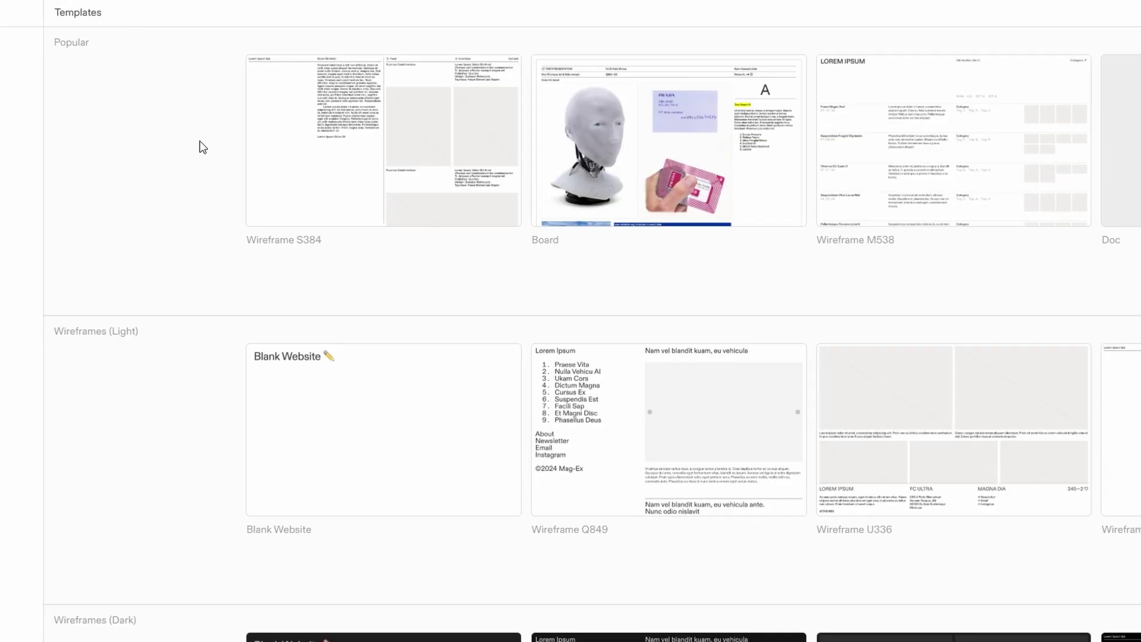
pyautogui.scroll(-5, 561, 156)
pyautogui.scroll(-15, 680, 374)
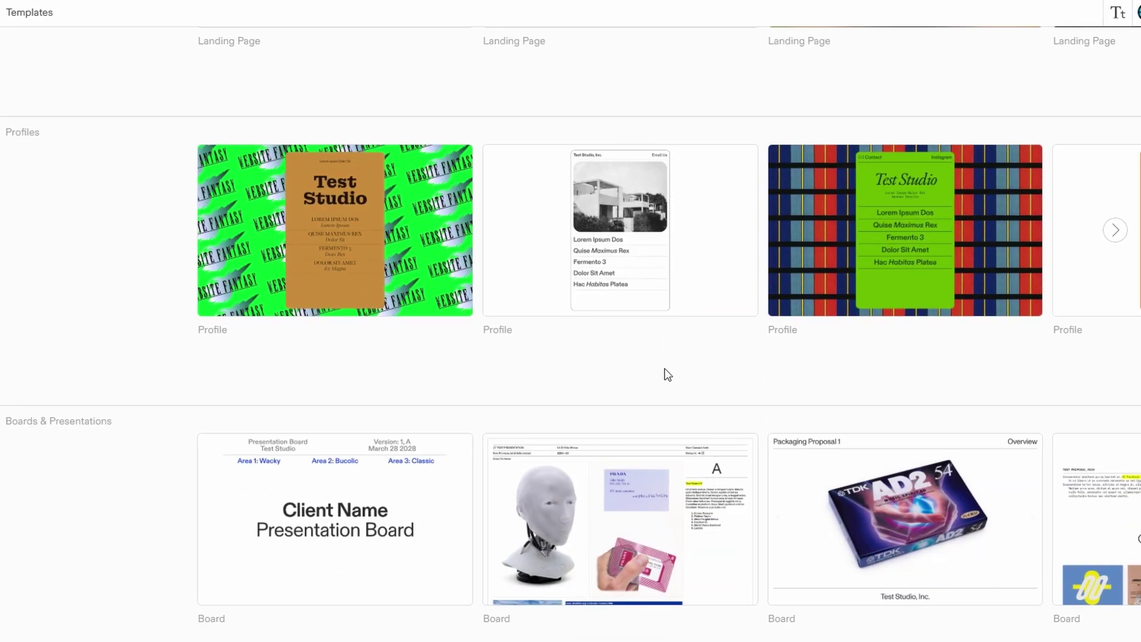
pyautogui.scroll(4, 657, 374)
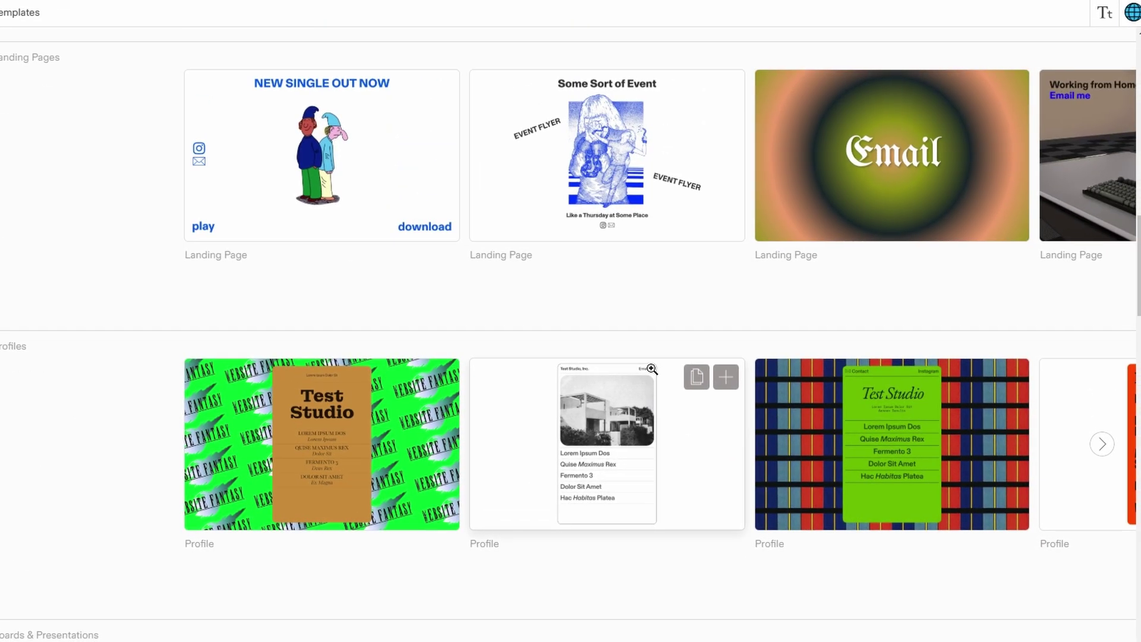
pyautogui.scroll(-8, 652, 369)
pyautogui.scroll(-7, 653, 369)
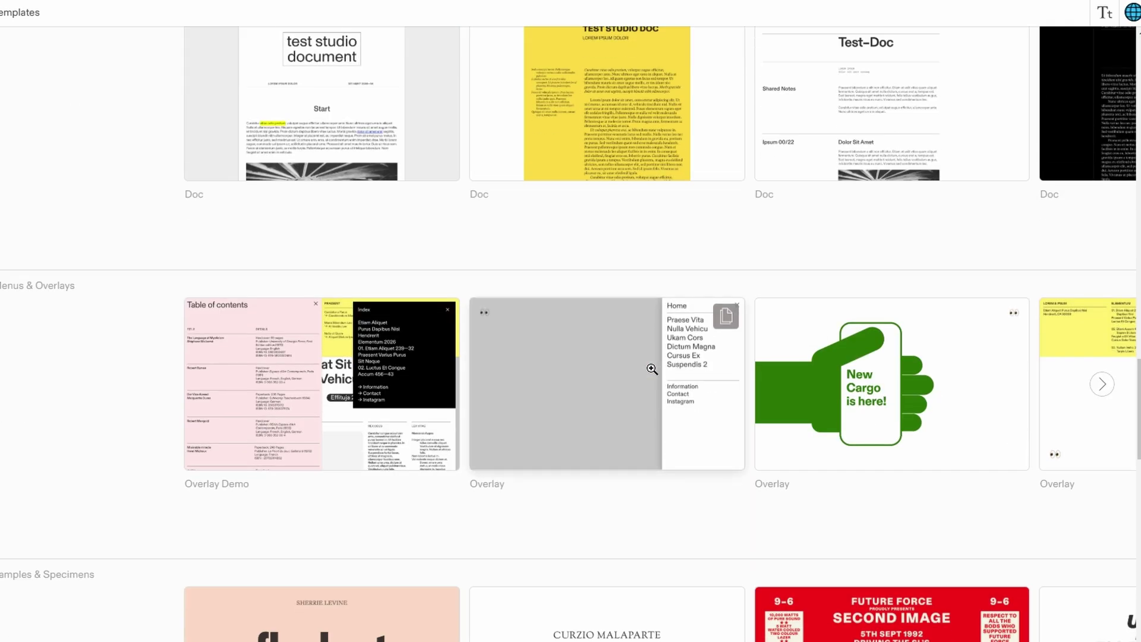
pyautogui.scroll(-5, 652, 369)
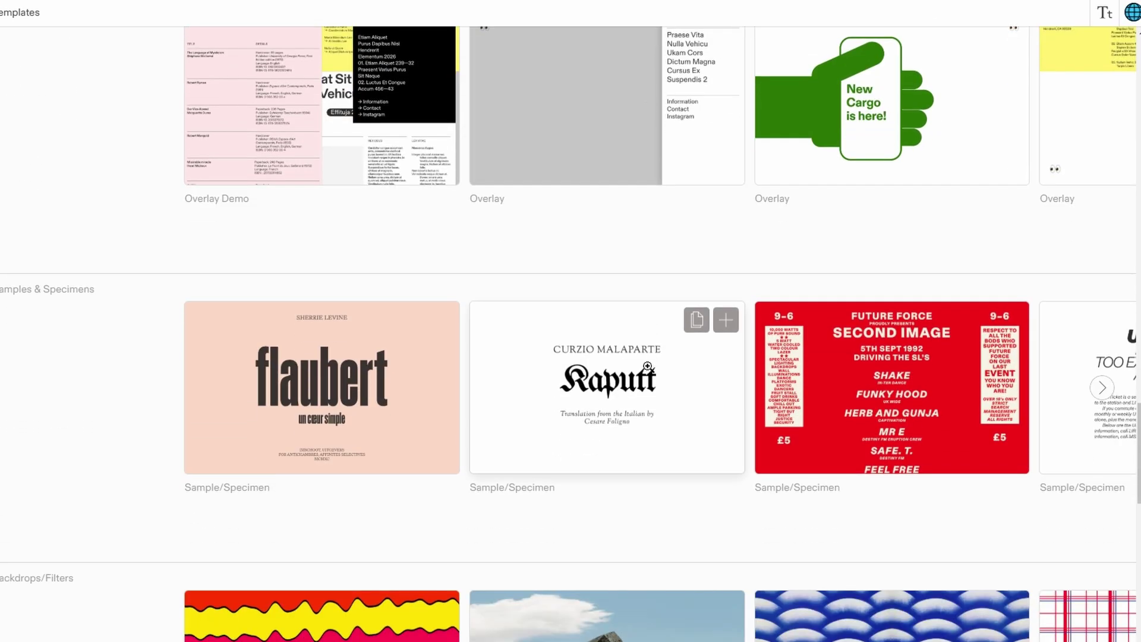
pyautogui.scroll(-2, 648, 357)
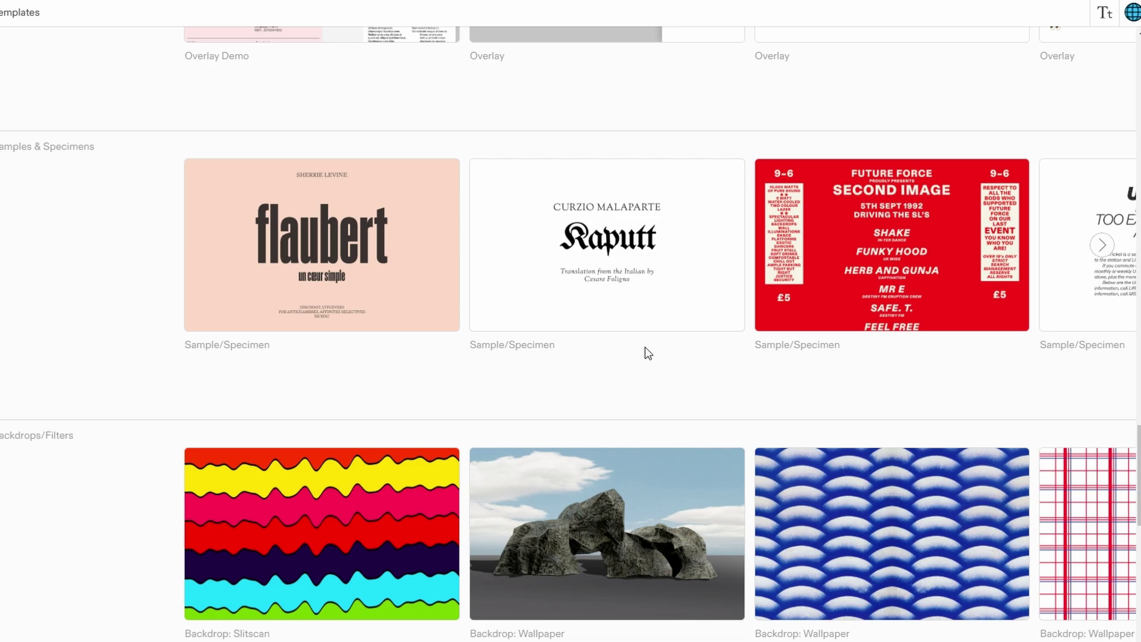
pyautogui.click(344, 233)
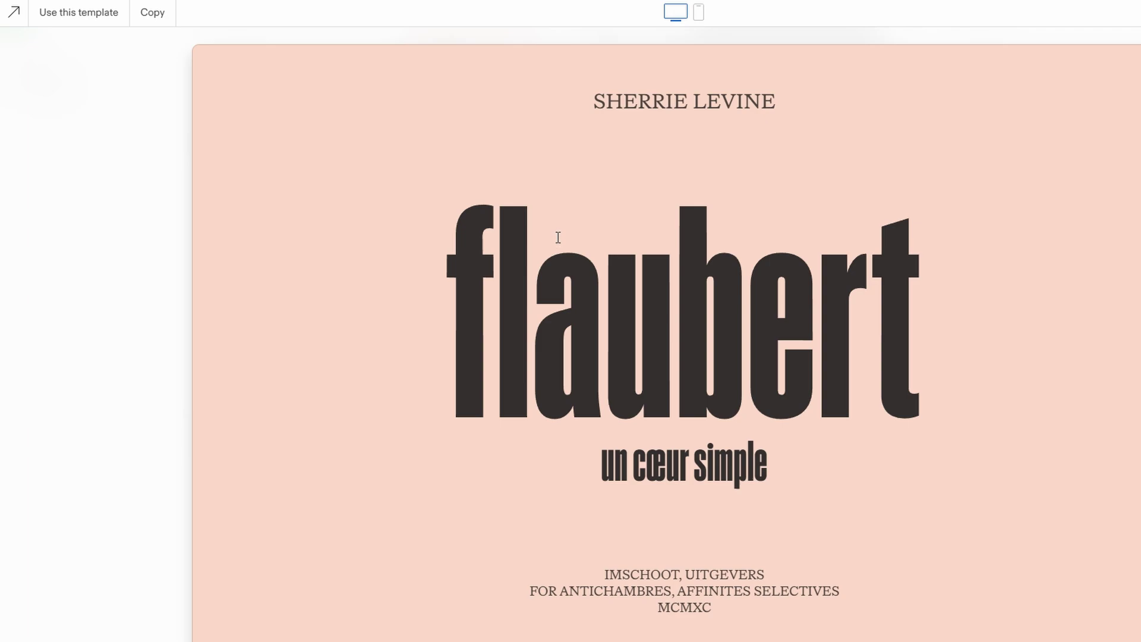
# Create the site from the previewed "flaubert" template and open it for editing.
pyautogui.click(83, 12)
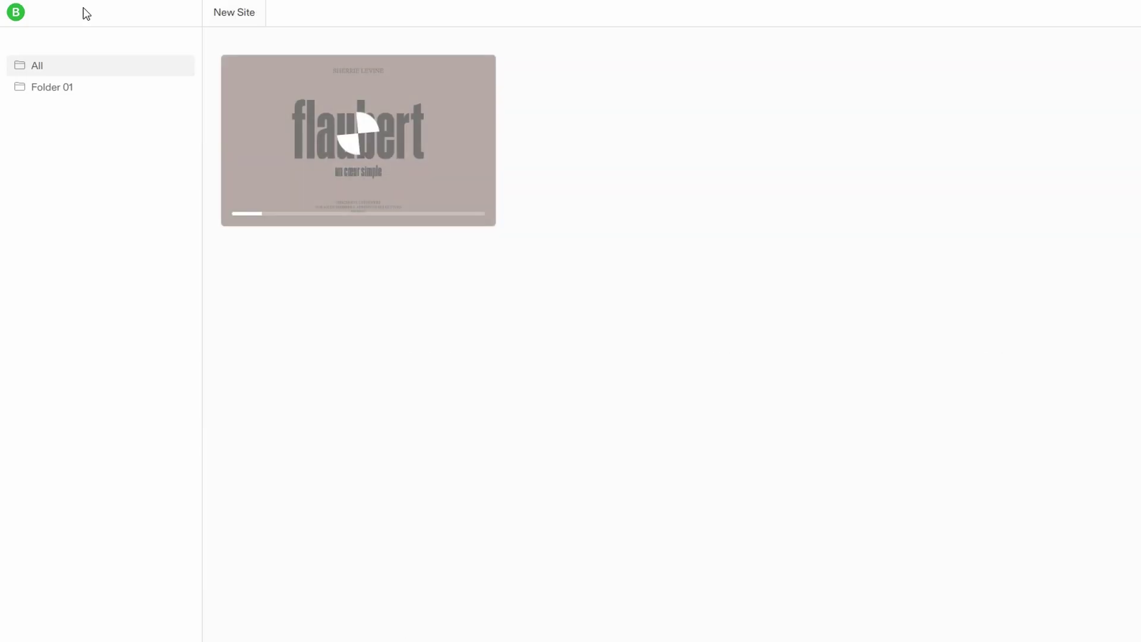
pyautogui.click(433, 169)
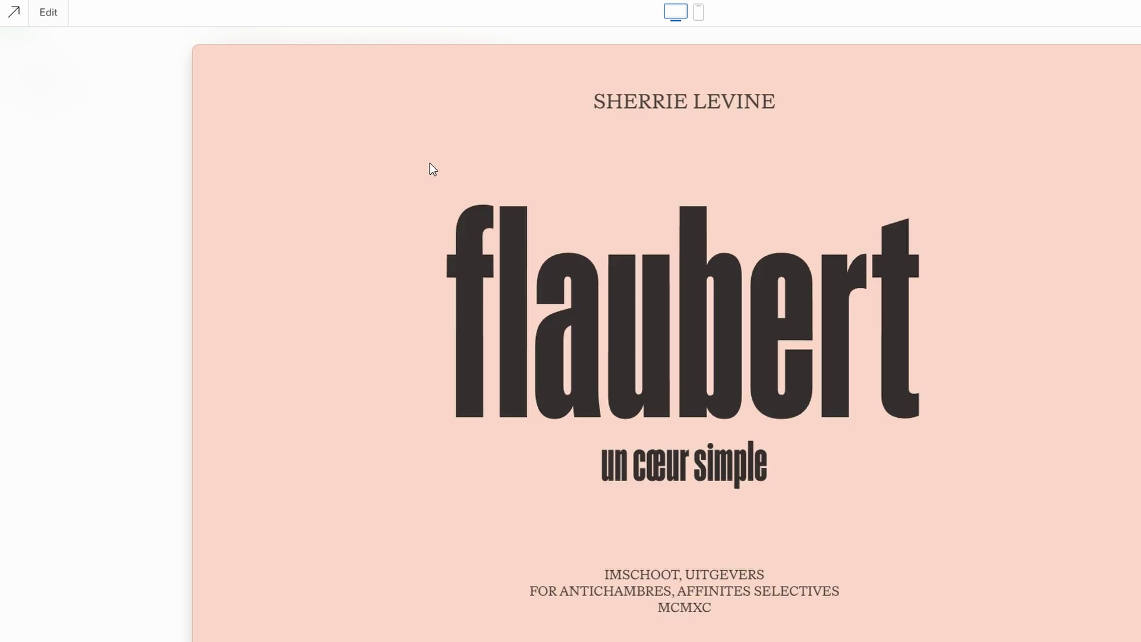
pyautogui.click(49, 17)
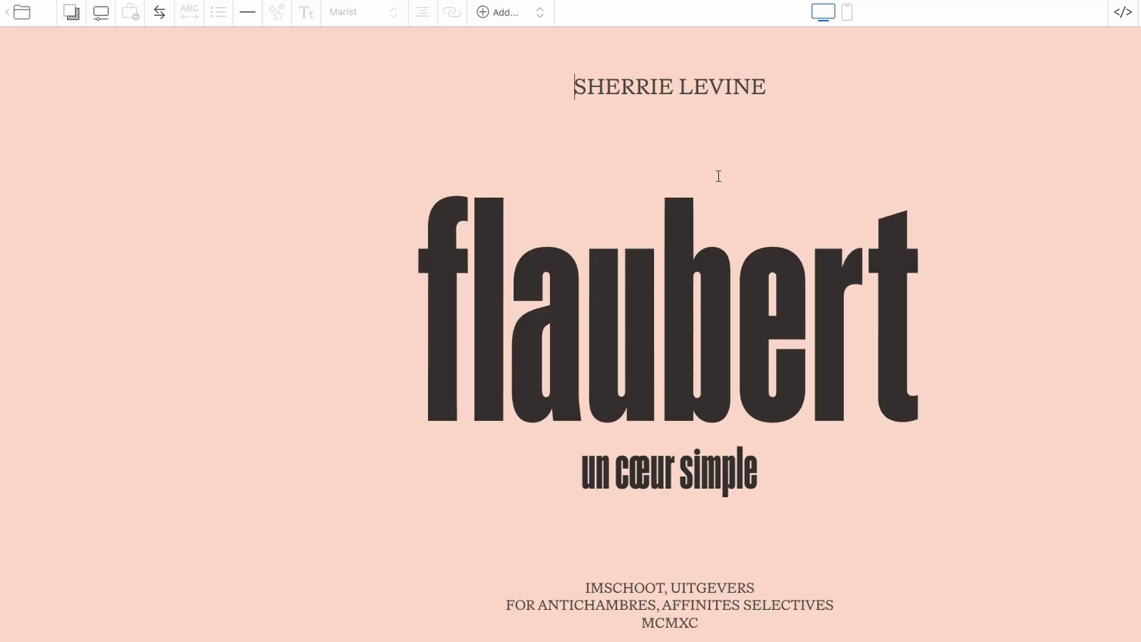
pyautogui.click(505, 240)
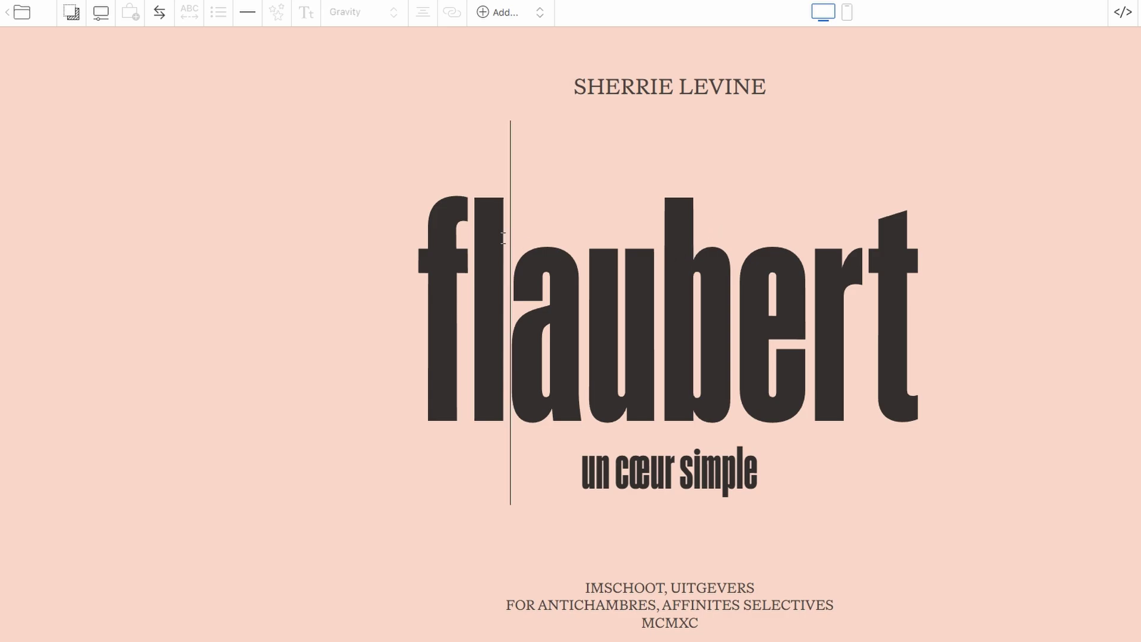
pyautogui.click(466, 251)
pyautogui.click(402, 250)
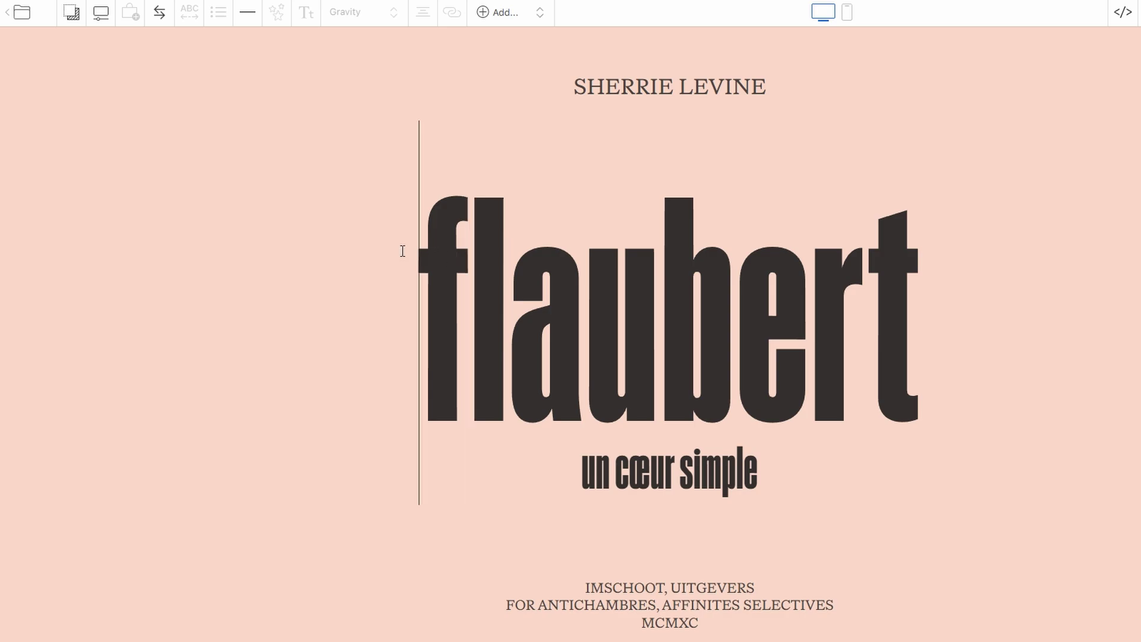
pyautogui.click(807, 124)
pyautogui.click(963, 173)
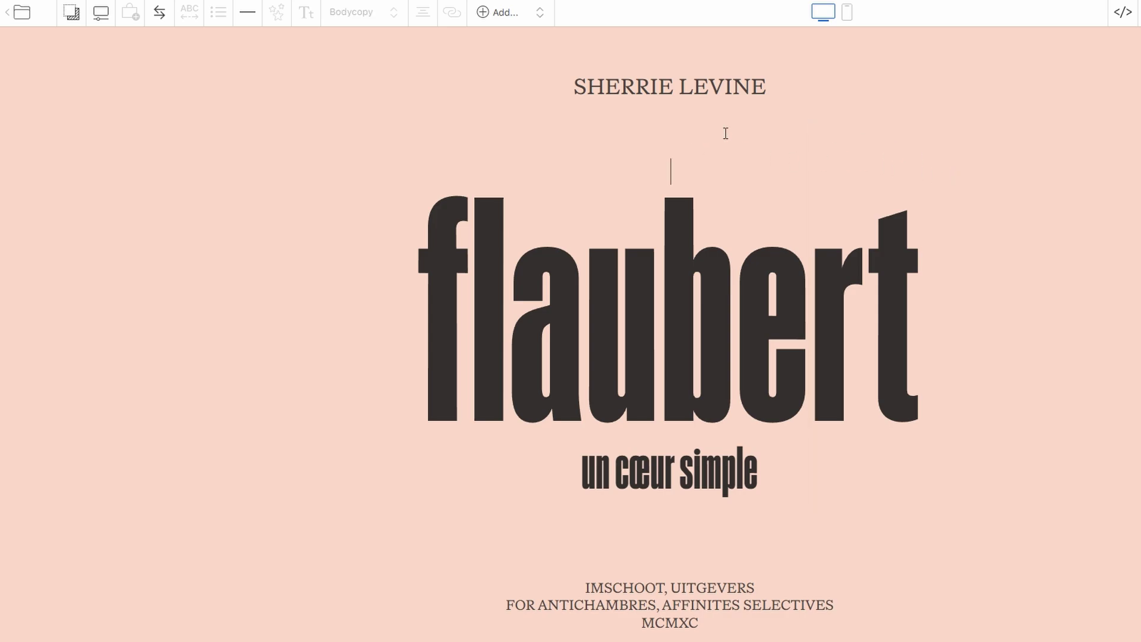
pyautogui.press('Right')
# Try a Gradient backdrop on the page and set the backdrop back to None.
pyautogui.click(72, 16)
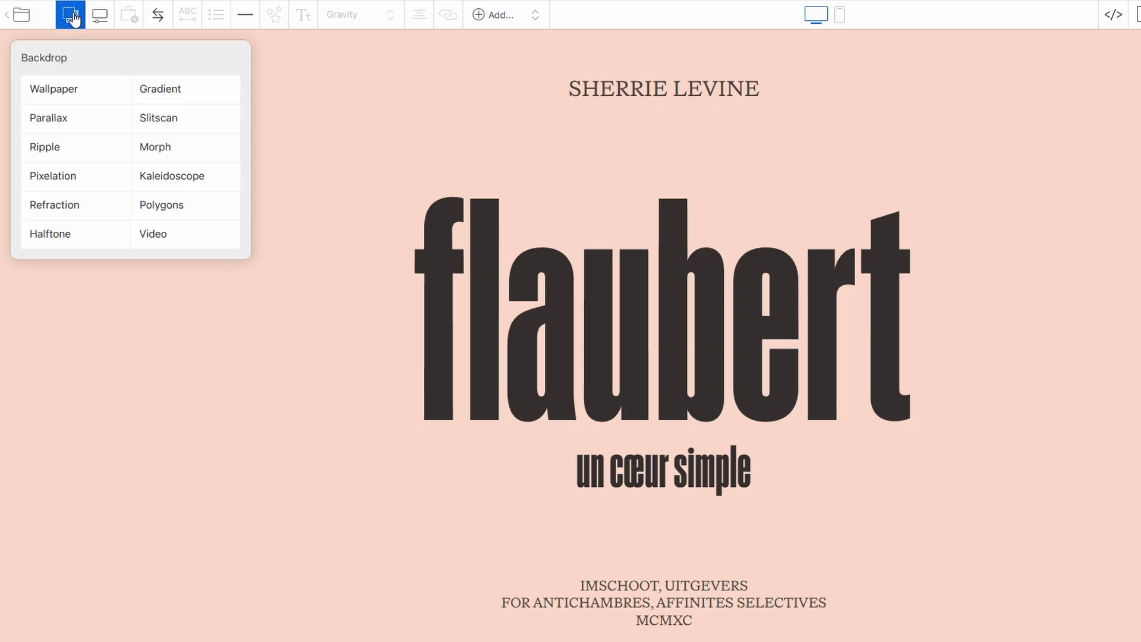
pyautogui.click(164, 87)
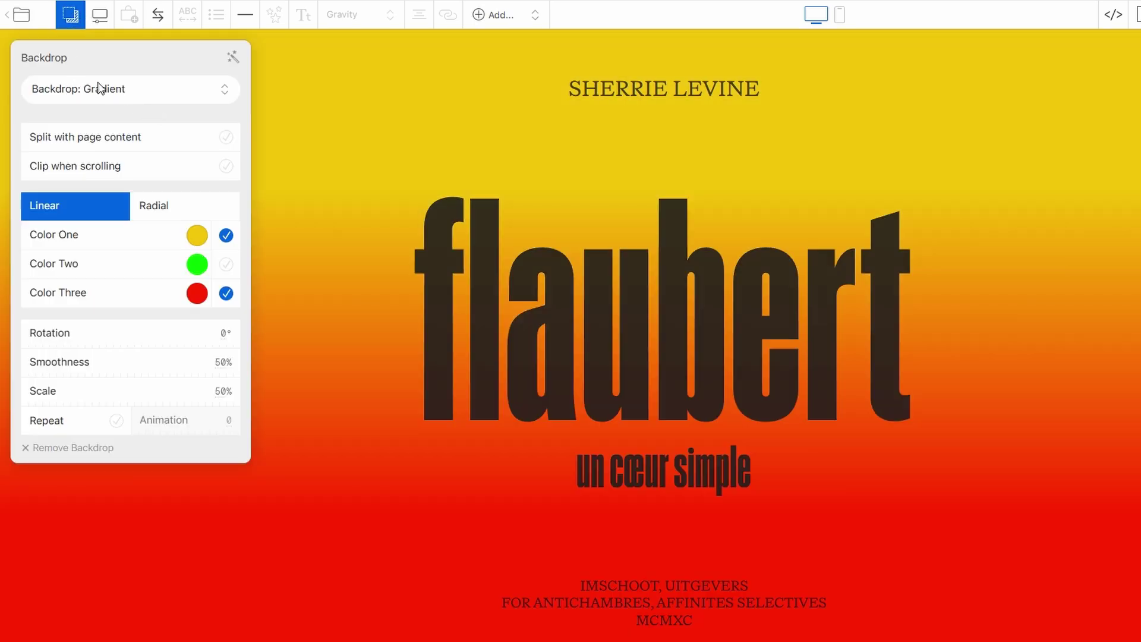
pyautogui.click(69, 21)
pyautogui.click(70, 22)
pyautogui.click(98, 82)
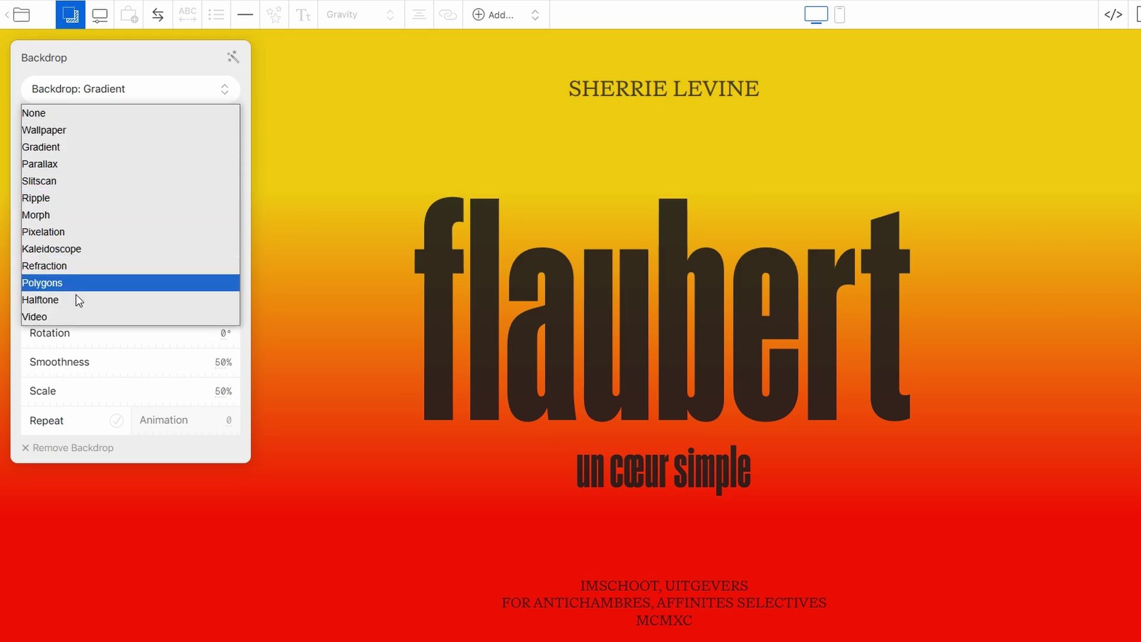
pyautogui.click(72, 112)
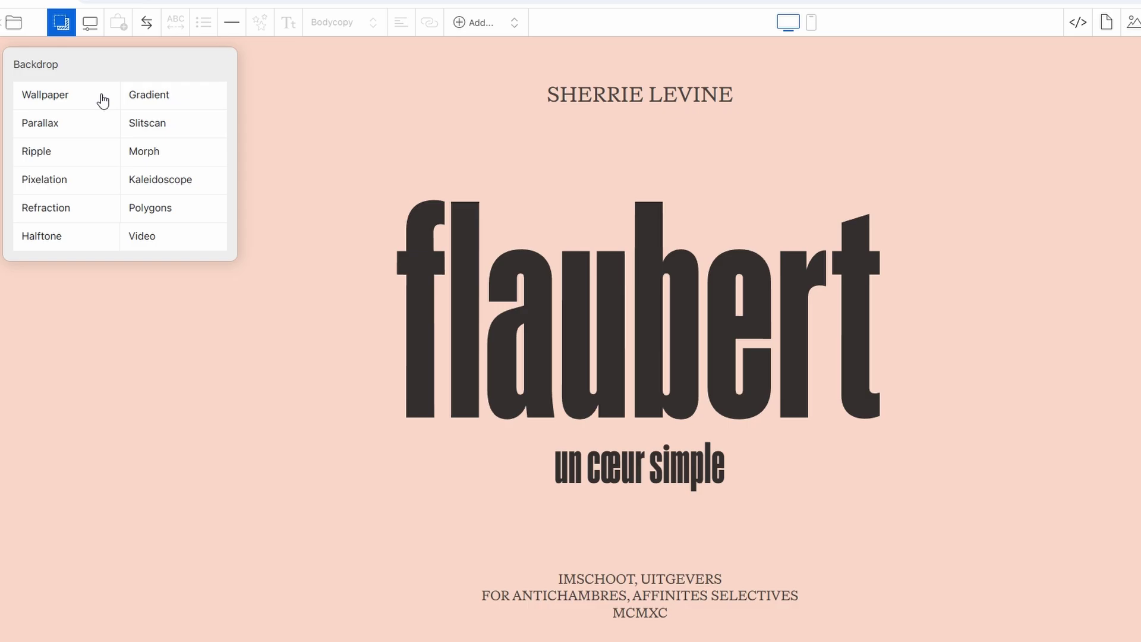
# Apply a Morph backdrop to the page and change it to Ripple.
pyautogui.click(144, 151)
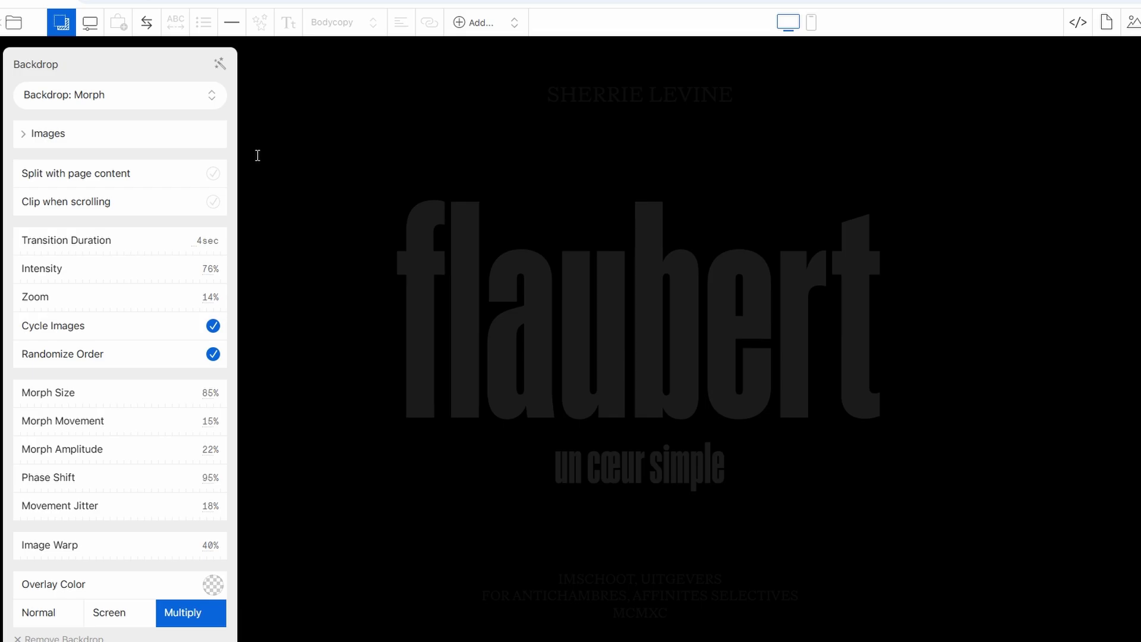
pyautogui.click(199, 103)
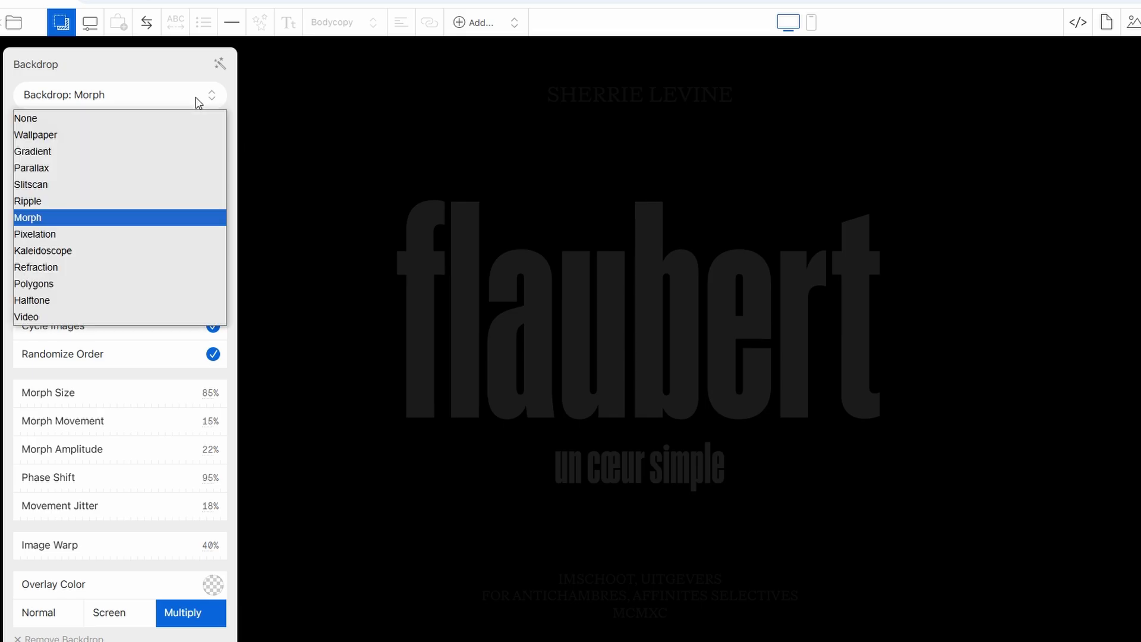
pyautogui.click(32, 202)
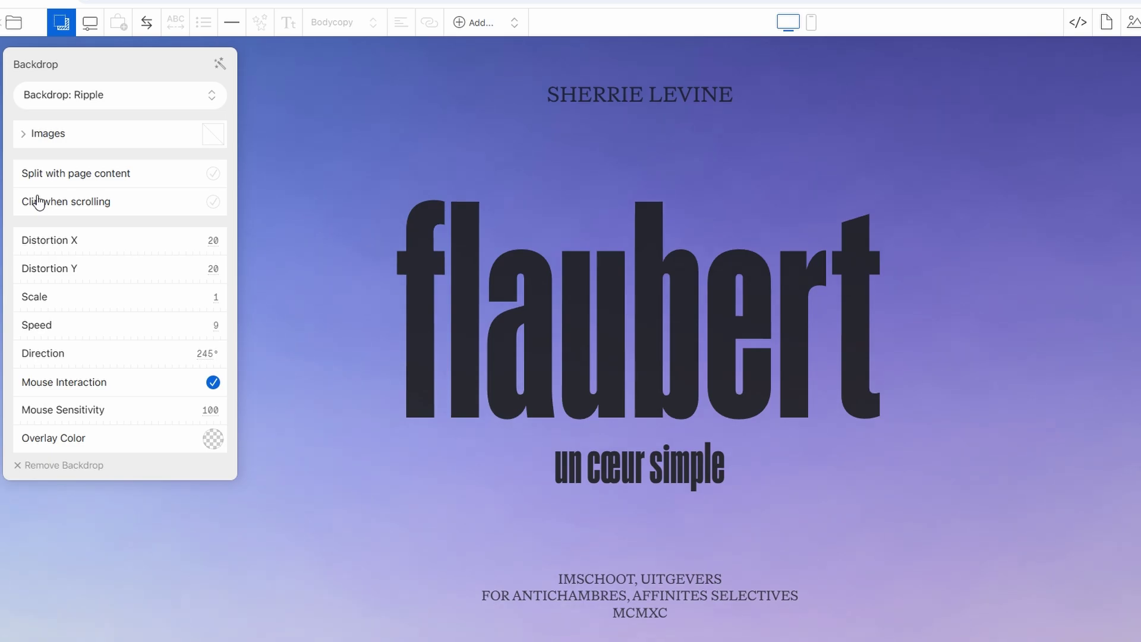
pyautogui.click(119, 101)
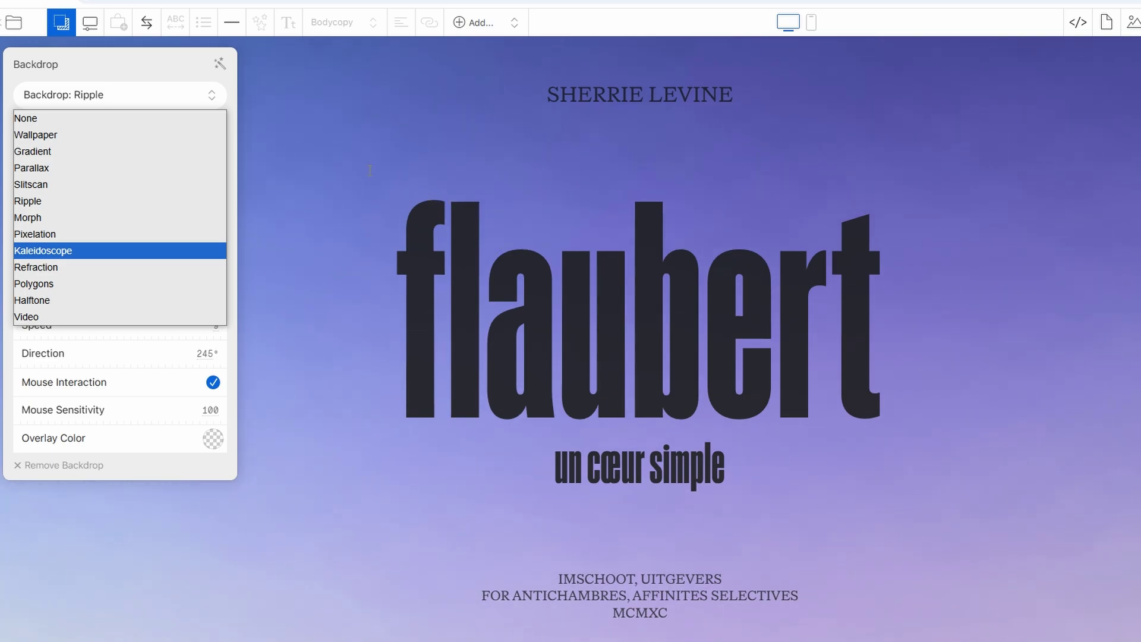
pyautogui.click(128, 59)
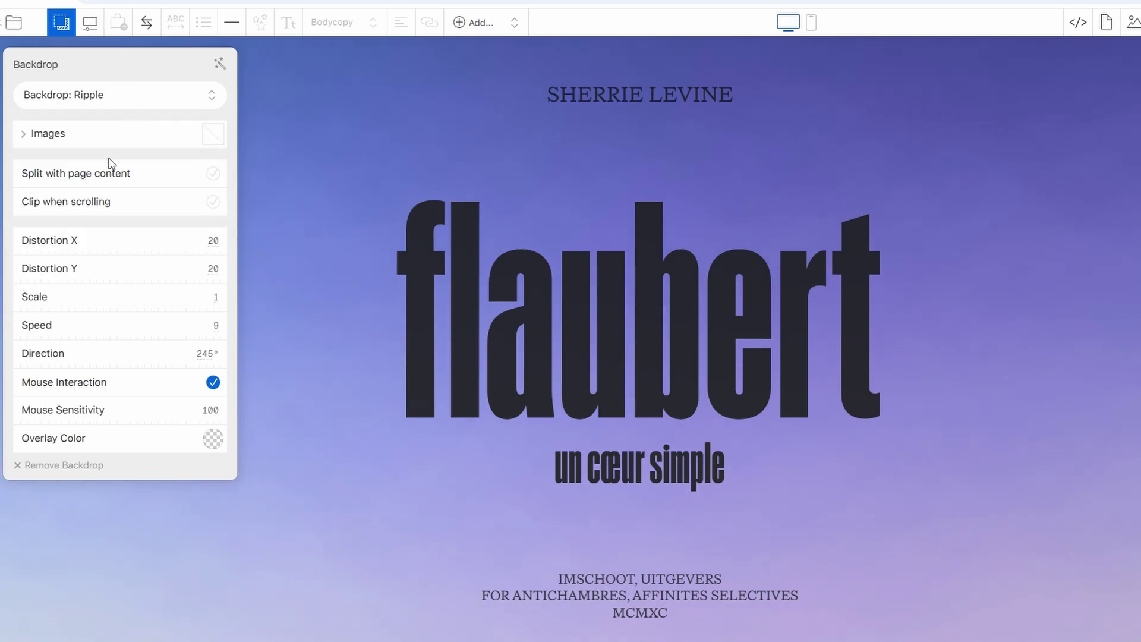
pyautogui.click(51, 141)
pyautogui.click(51, 141)
pyautogui.click(304, 187)
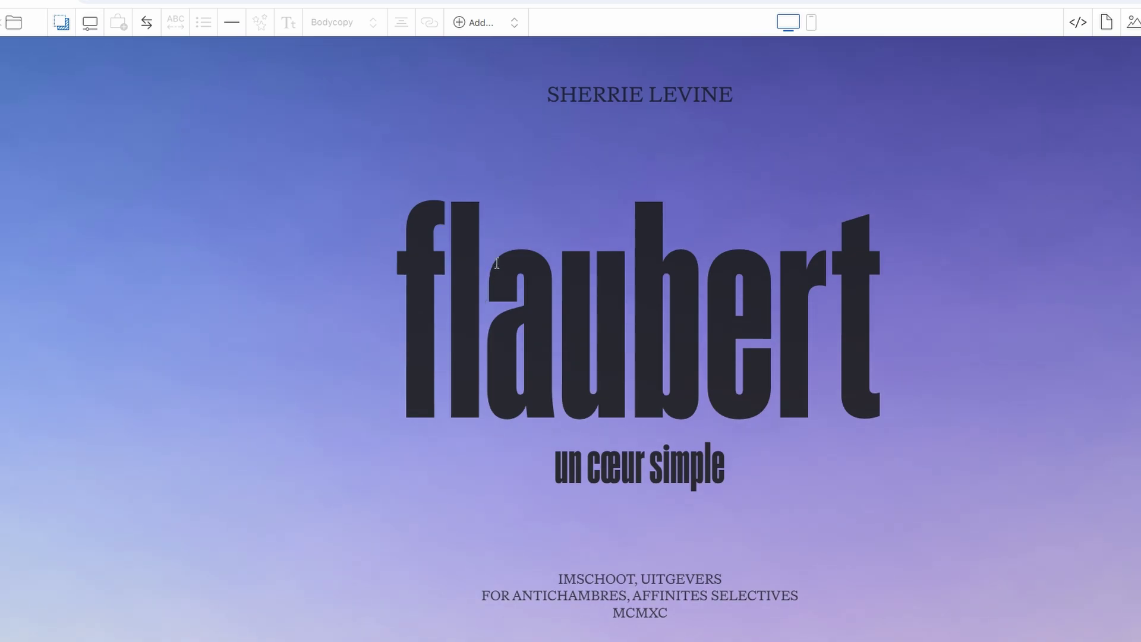
# Place the text cursor before the "flaubert" title and view the Flying Object settings in the page options.
pyautogui.click(541, 129)
pyautogui.click(285, 206)
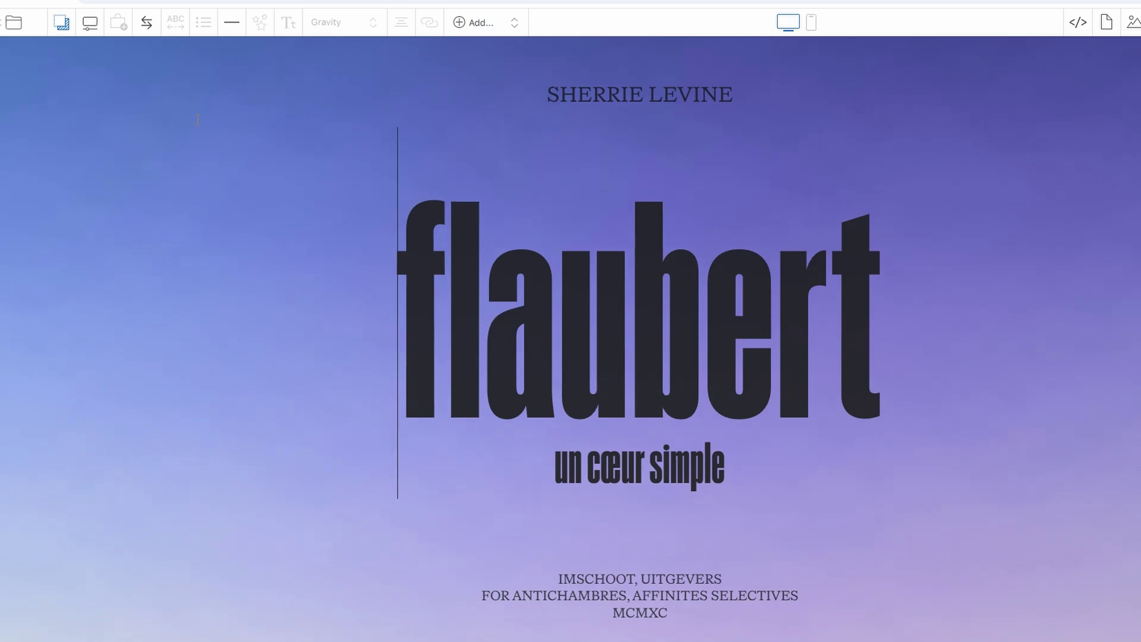
pyautogui.click(89, 28)
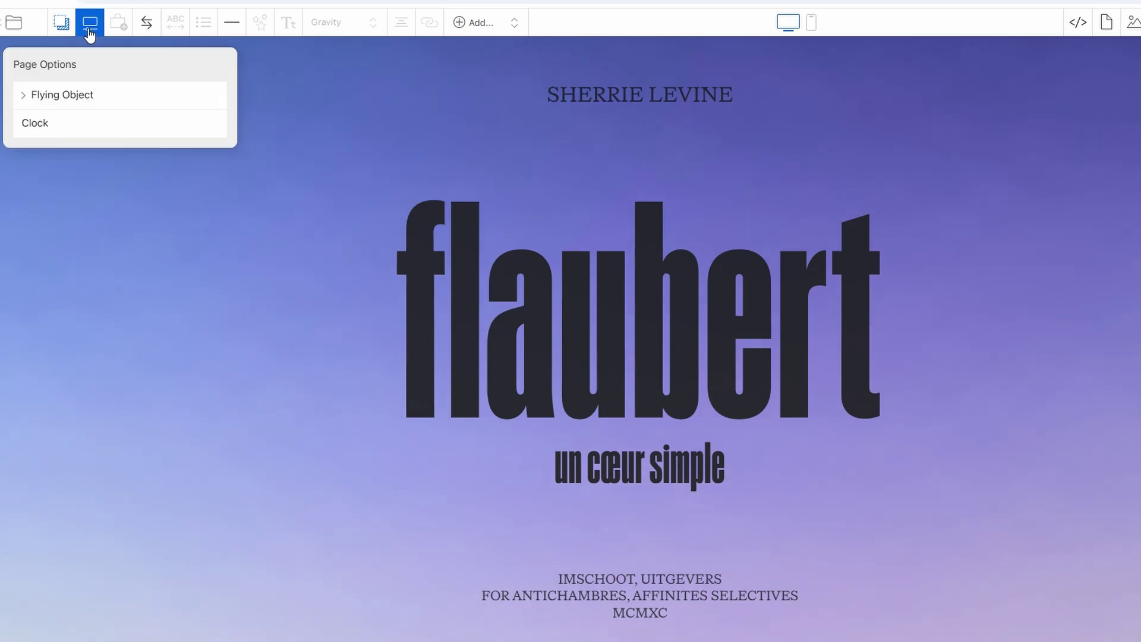
pyautogui.click(29, 98)
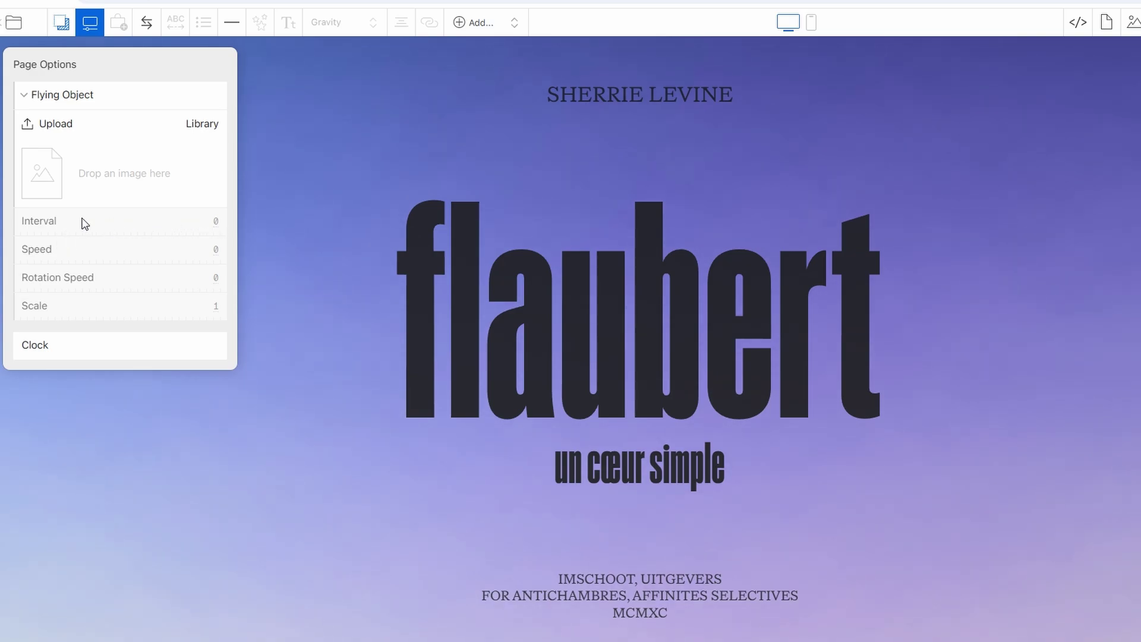
pyautogui.click(205, 125)
pyautogui.click(25, 97)
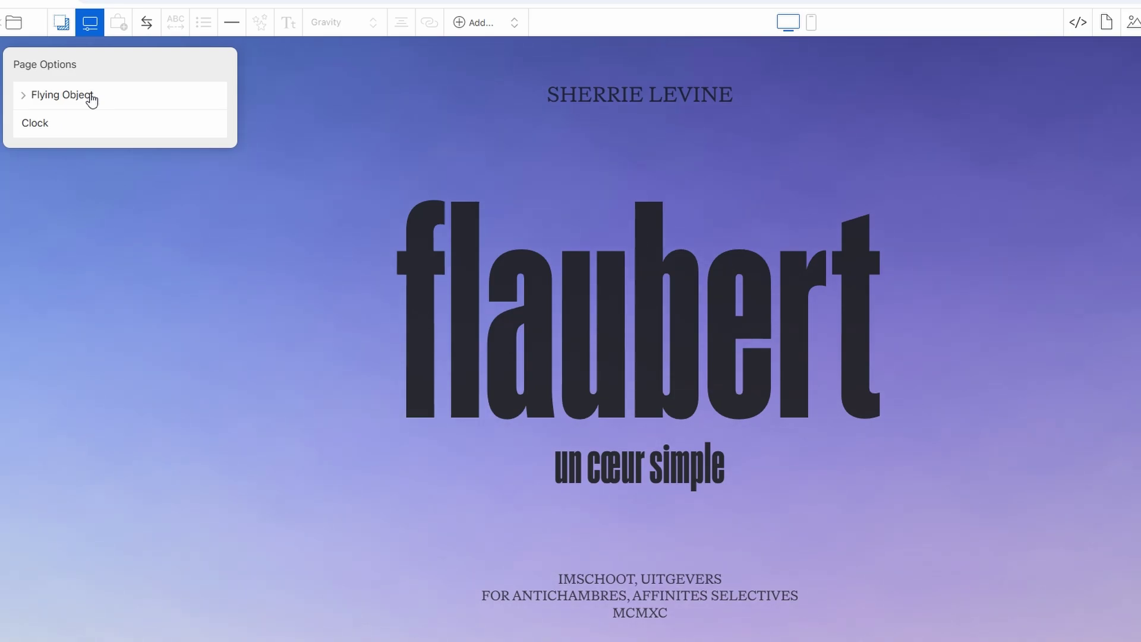
# Insert a clock before the "flaubert" title, trying the Time of Day value and switching it to AM/PM.
pyautogui.click(38, 122)
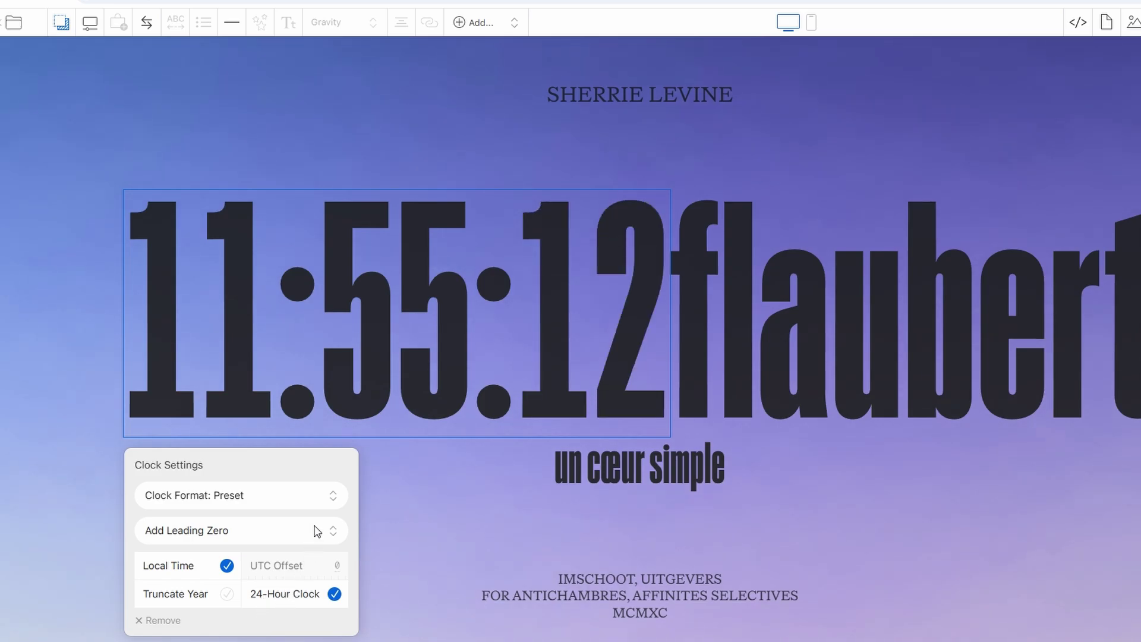
pyautogui.click(333, 497)
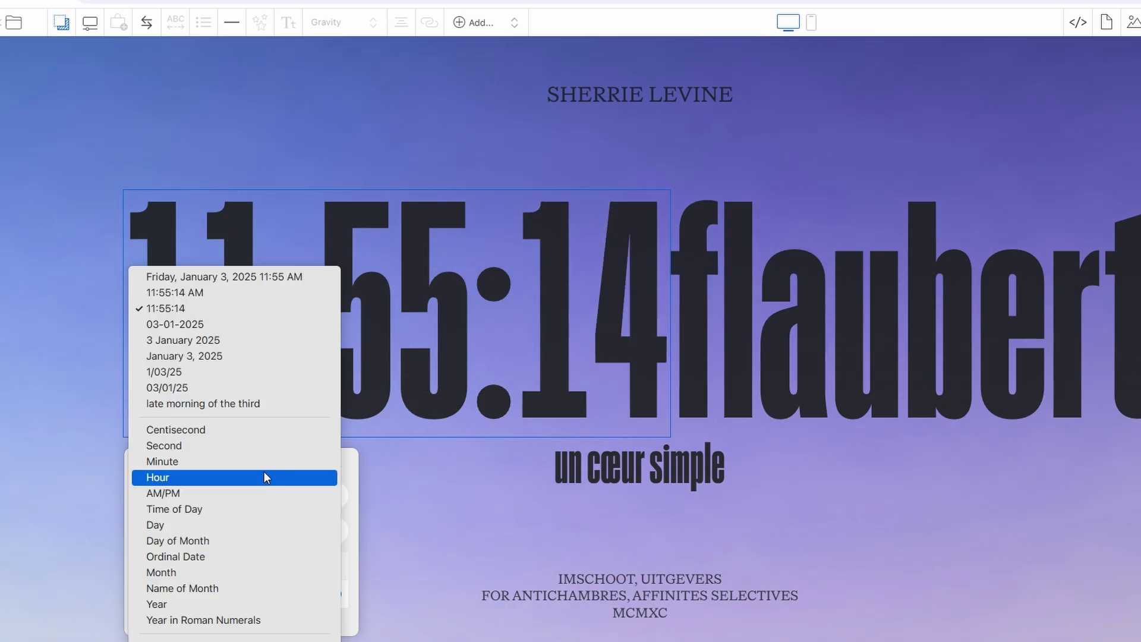
pyautogui.click(199, 510)
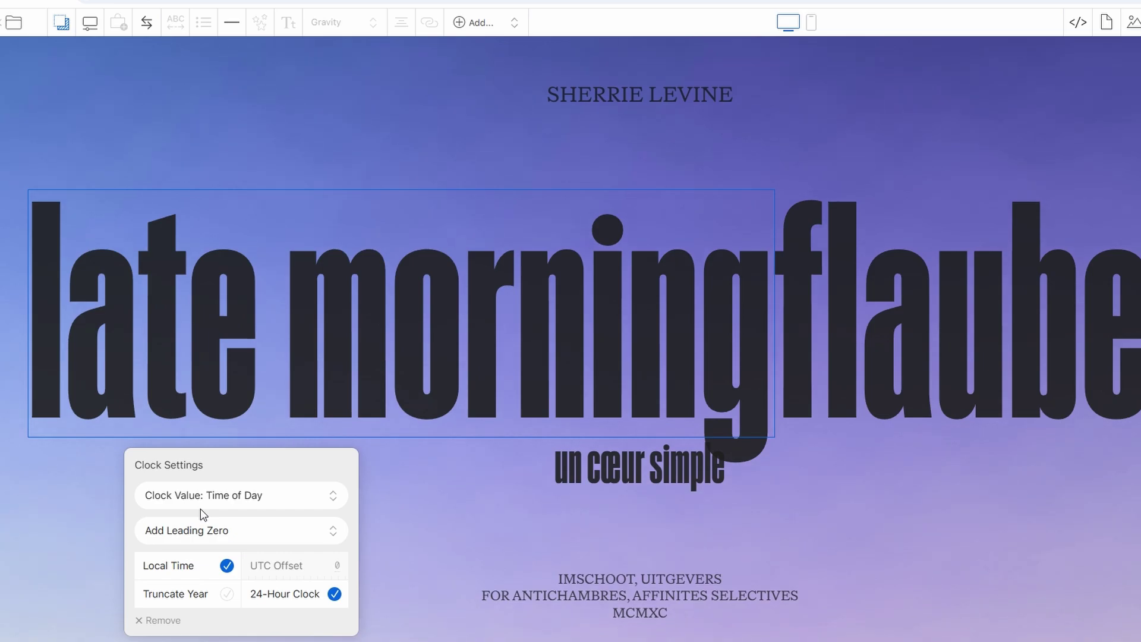
pyautogui.click(231, 503)
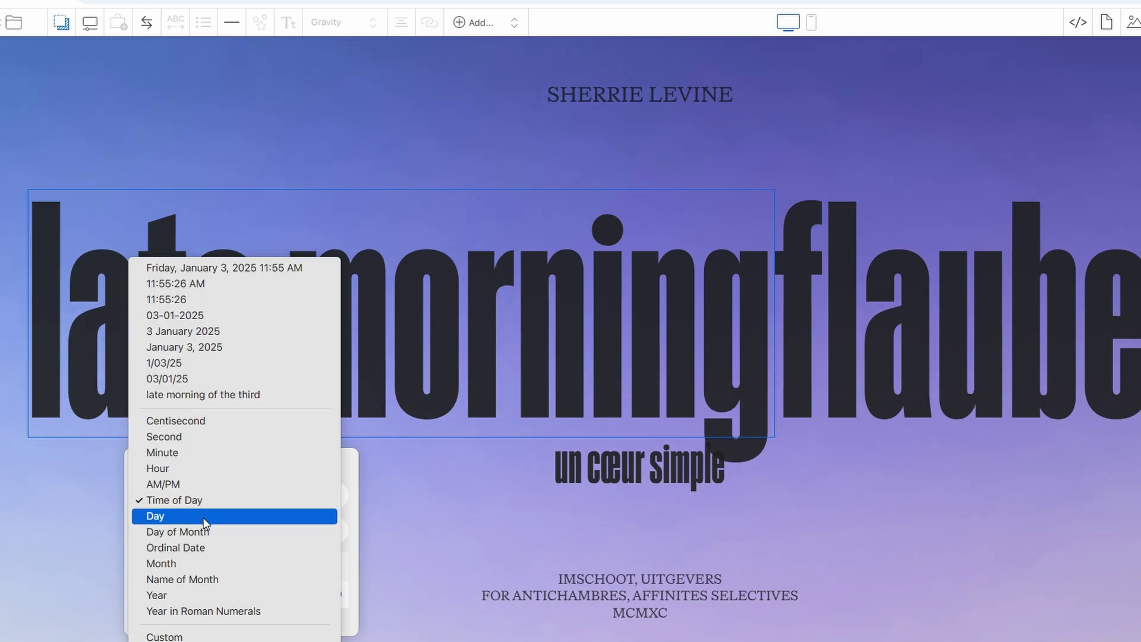
pyautogui.click(188, 486)
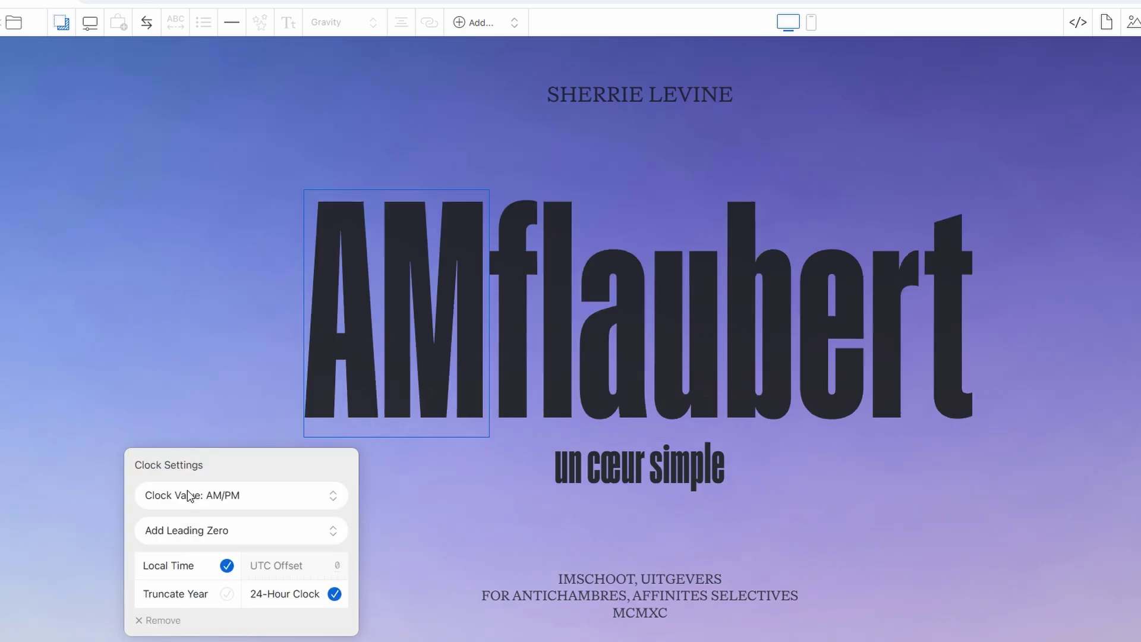
# View the clock's leading-zero options, toggle its Local Time setting, and remove the clock before the "flaubert" title.
pyautogui.click(203, 529)
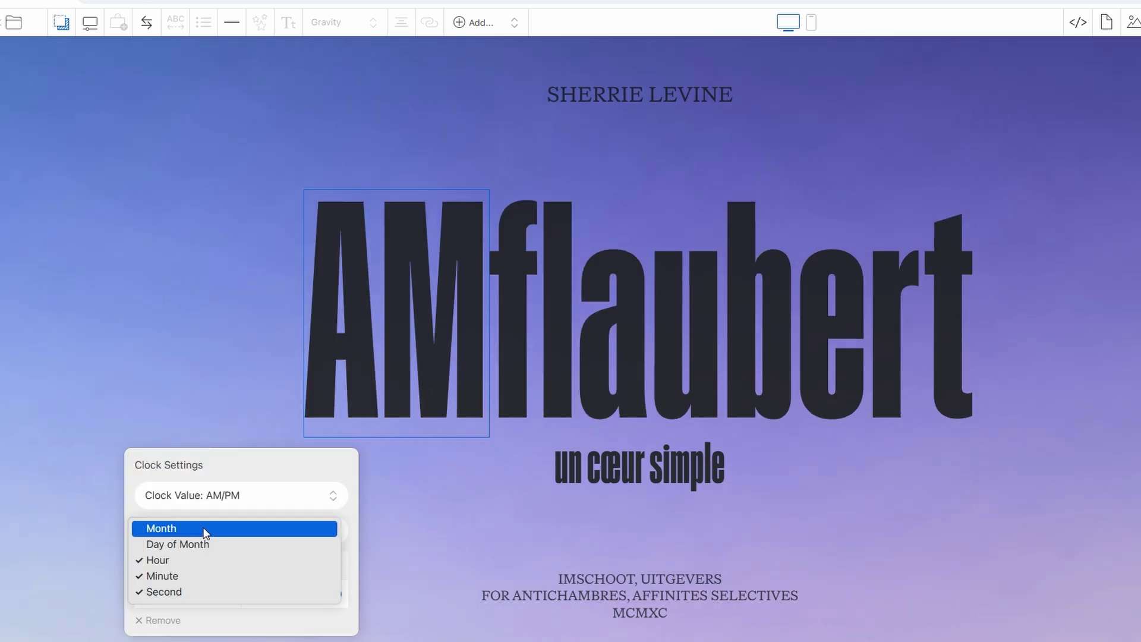
pyautogui.click(196, 545)
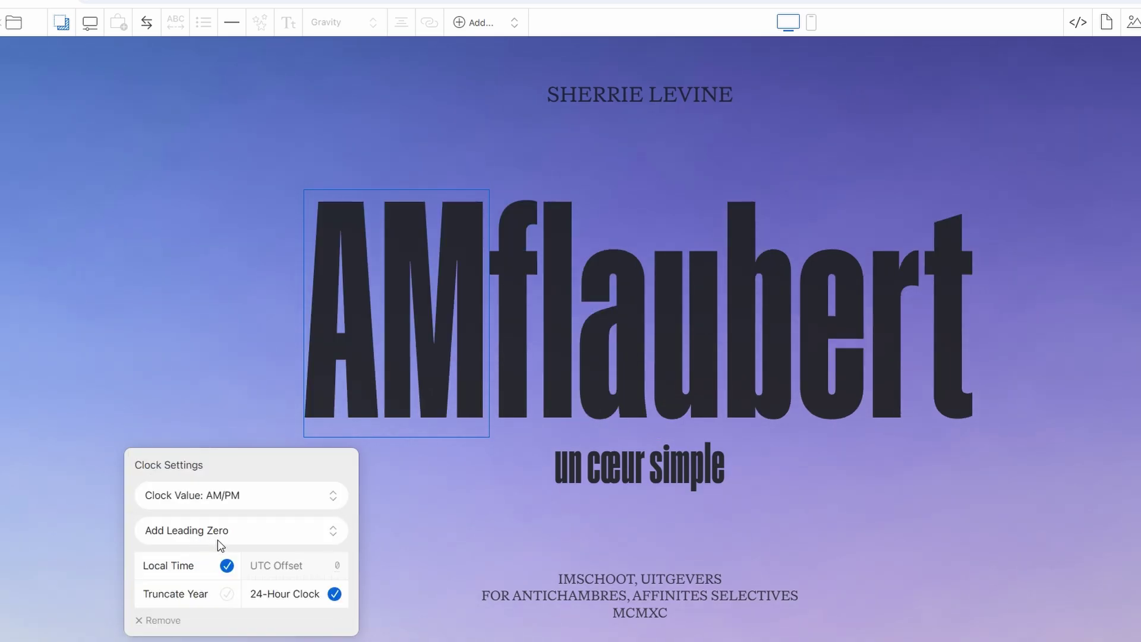
pyautogui.click(203, 568)
pyautogui.click(227, 566)
pyautogui.click(140, 621)
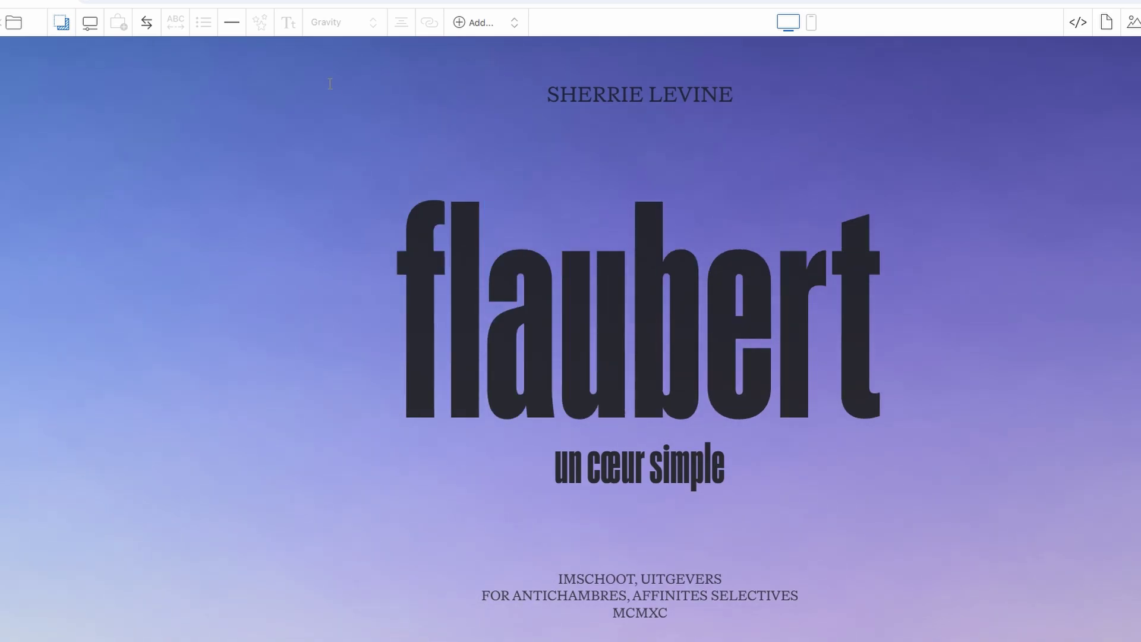
# Insert a clock directly after the "flaubert" title and reopen the page options.
pyautogui.click(93, 27)
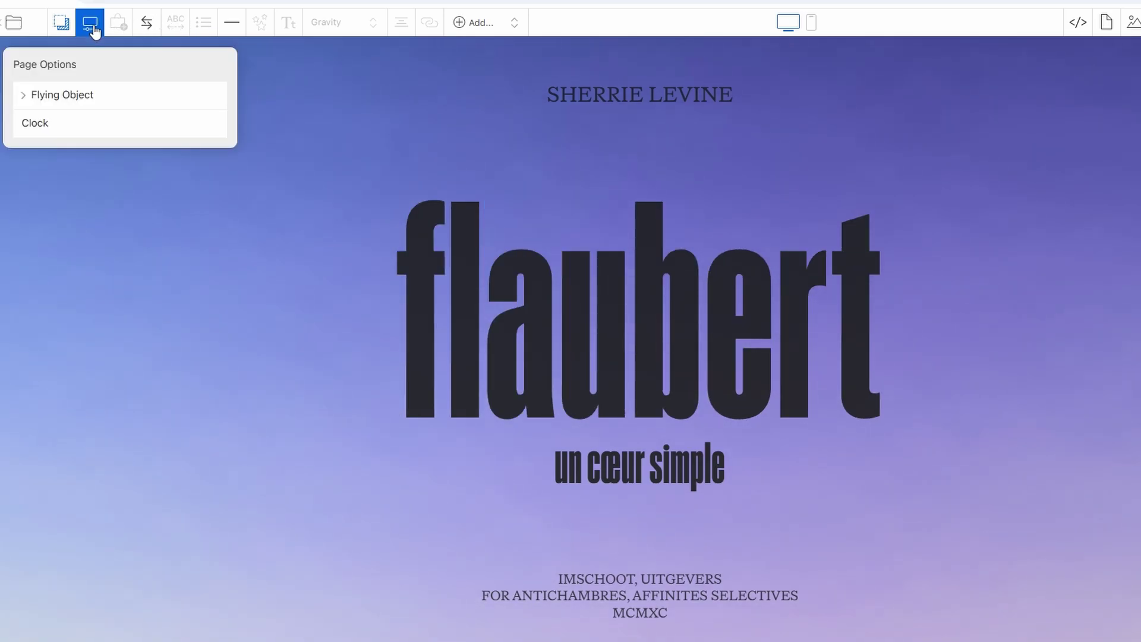
pyautogui.click(35, 124)
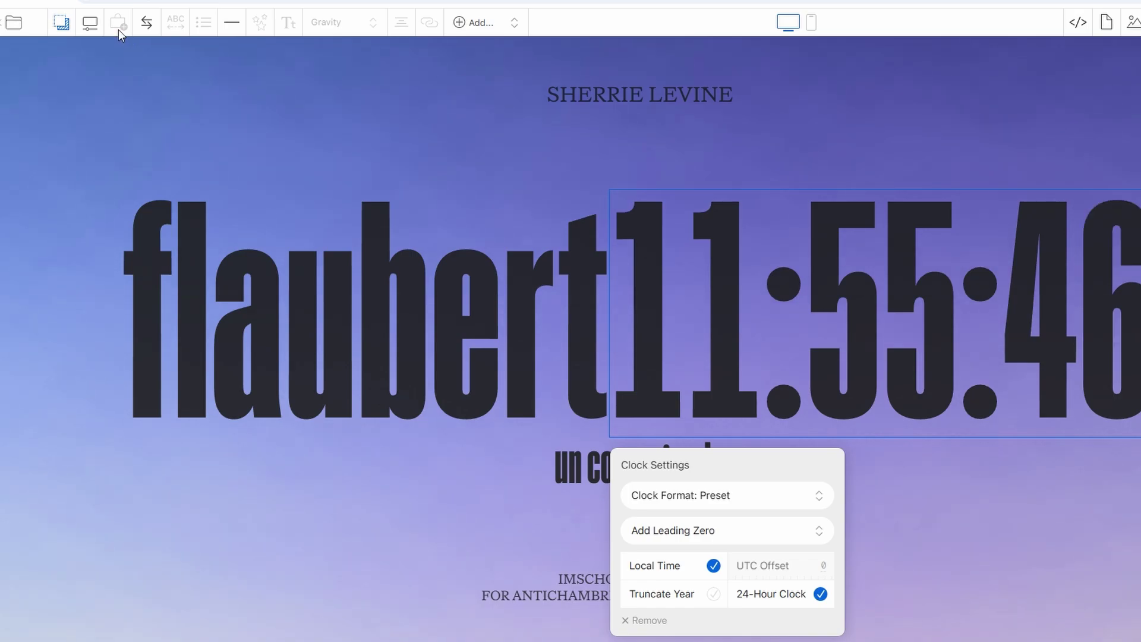
pyautogui.click(90, 25)
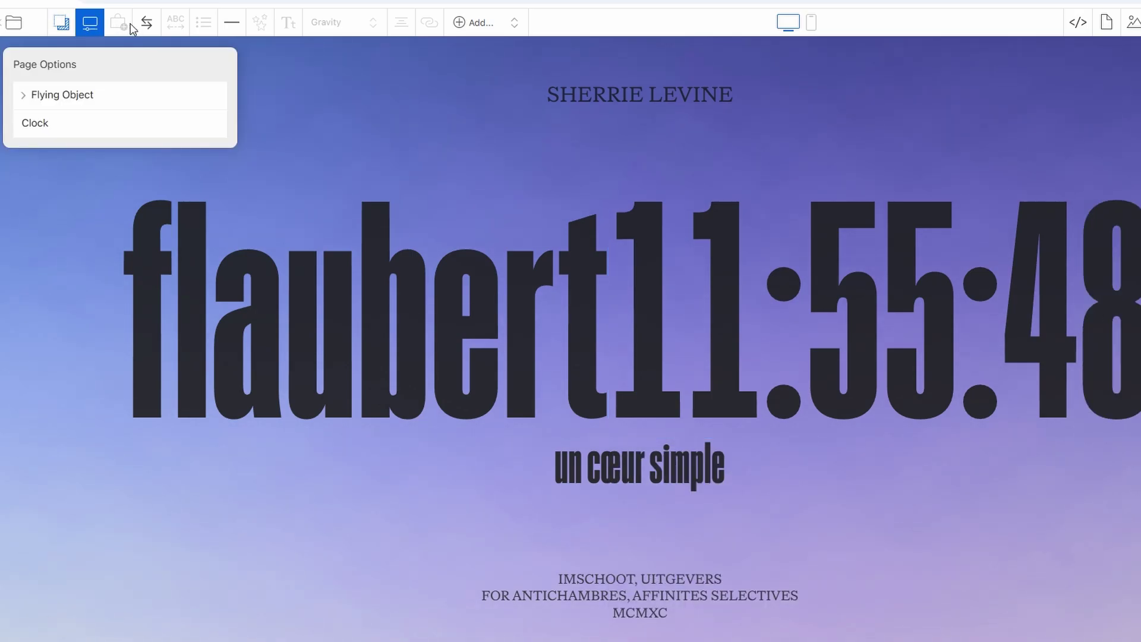
# Insert a globe icon after the clock in the title line and remove the clock.
pyautogui.click(146, 26)
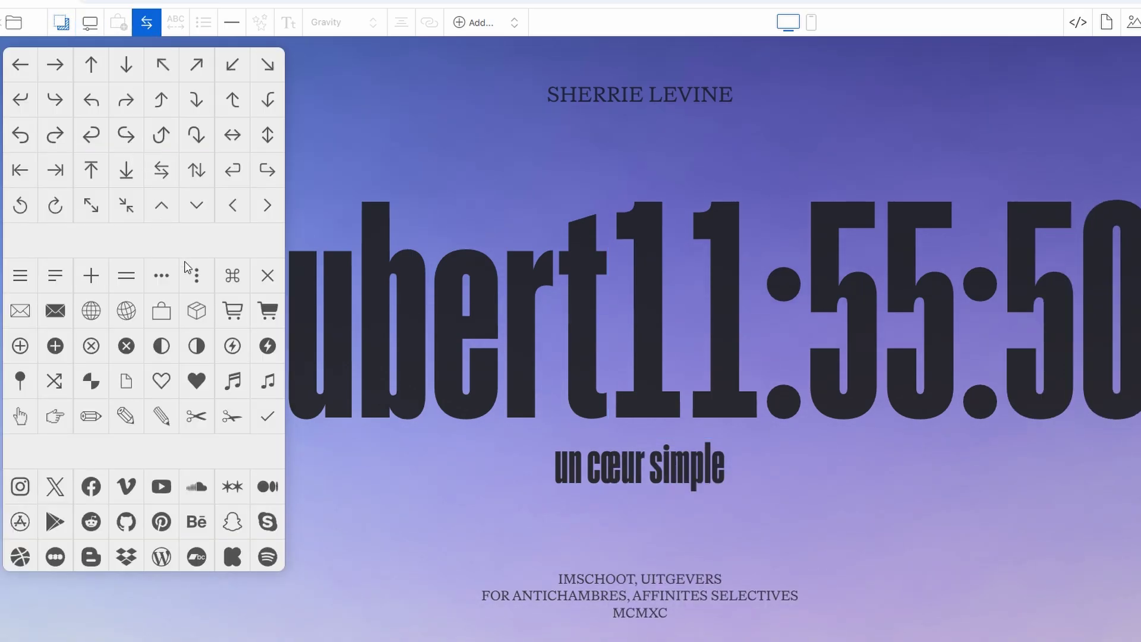
pyautogui.click(93, 308)
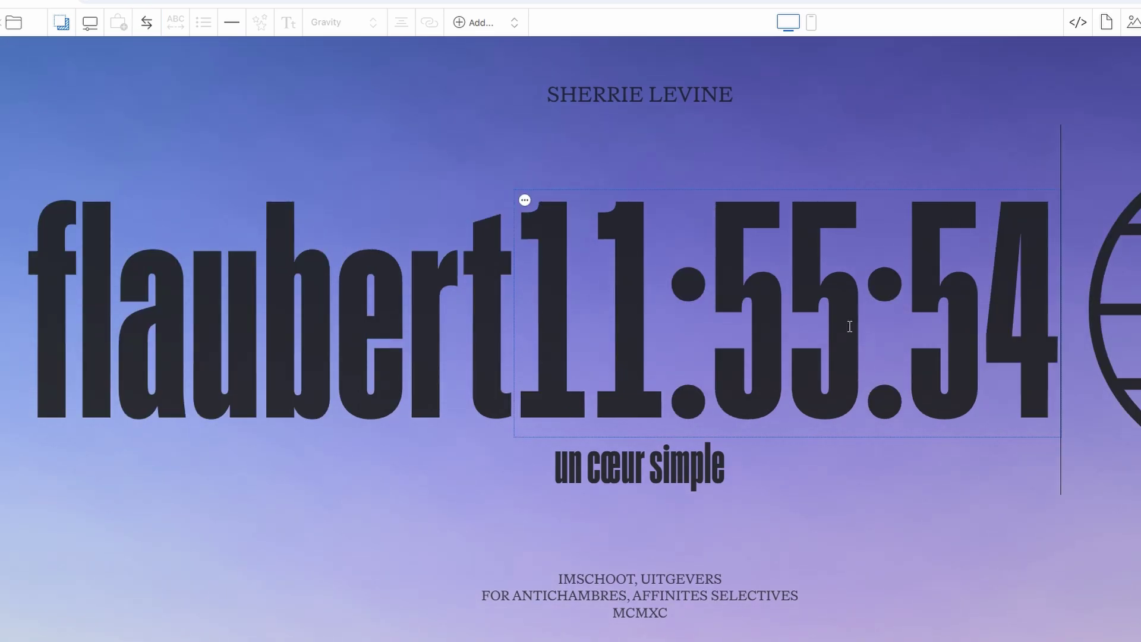
pyautogui.click(525, 200)
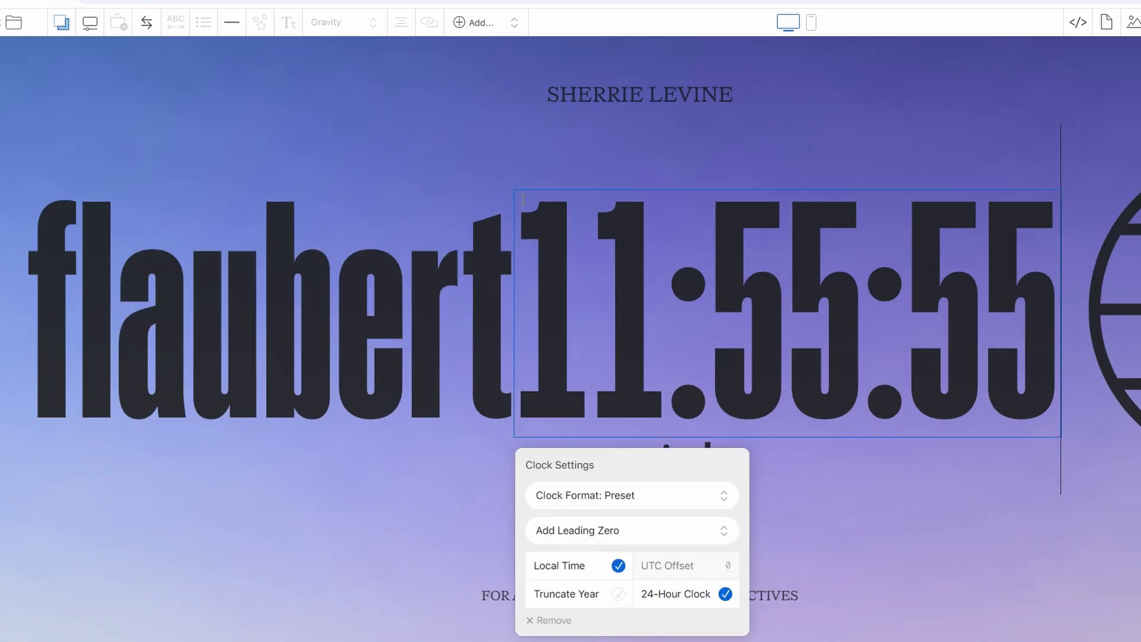
pyautogui.click(548, 620)
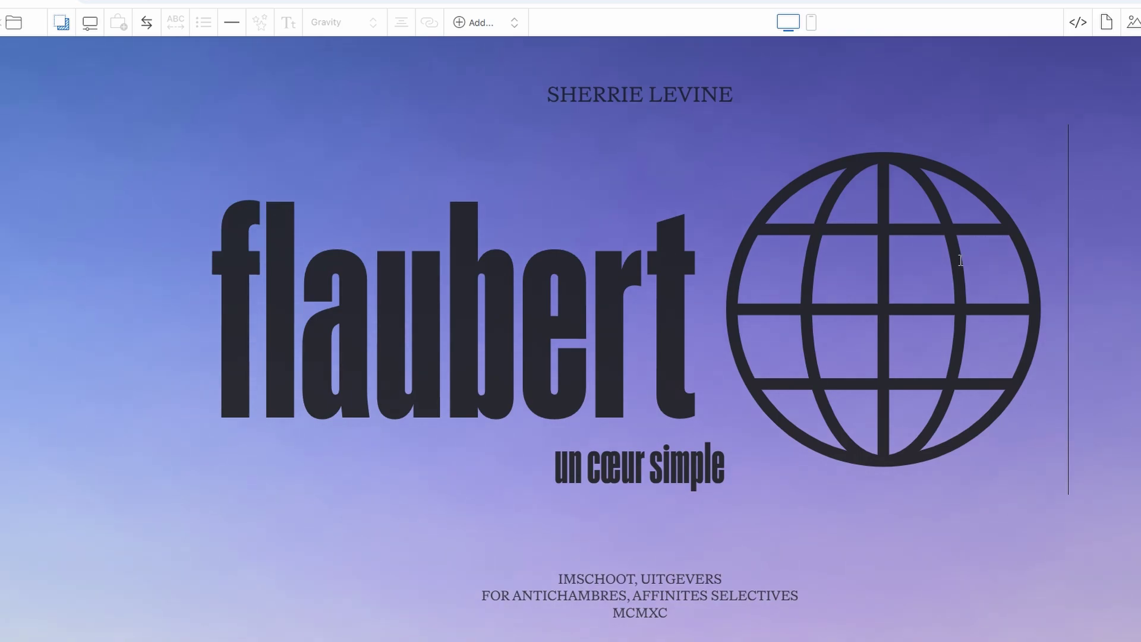
# Remove the Ripple backdrop from the page.
pyautogui.click(771, 257)
pyautogui.doubleClick(871, 254)
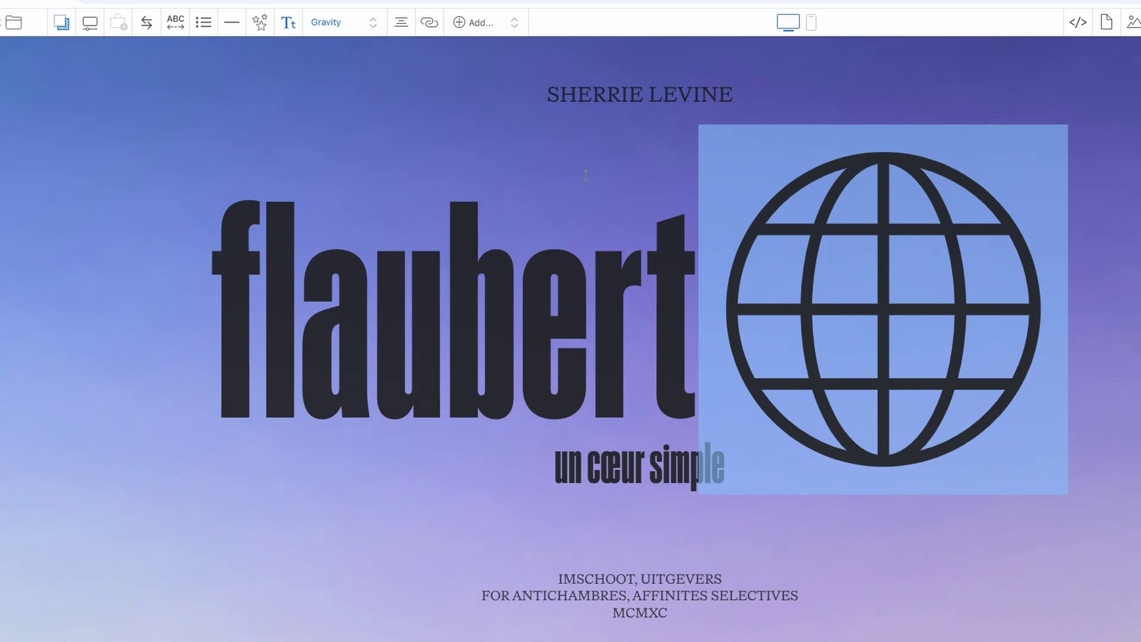
pyautogui.click(61, 23)
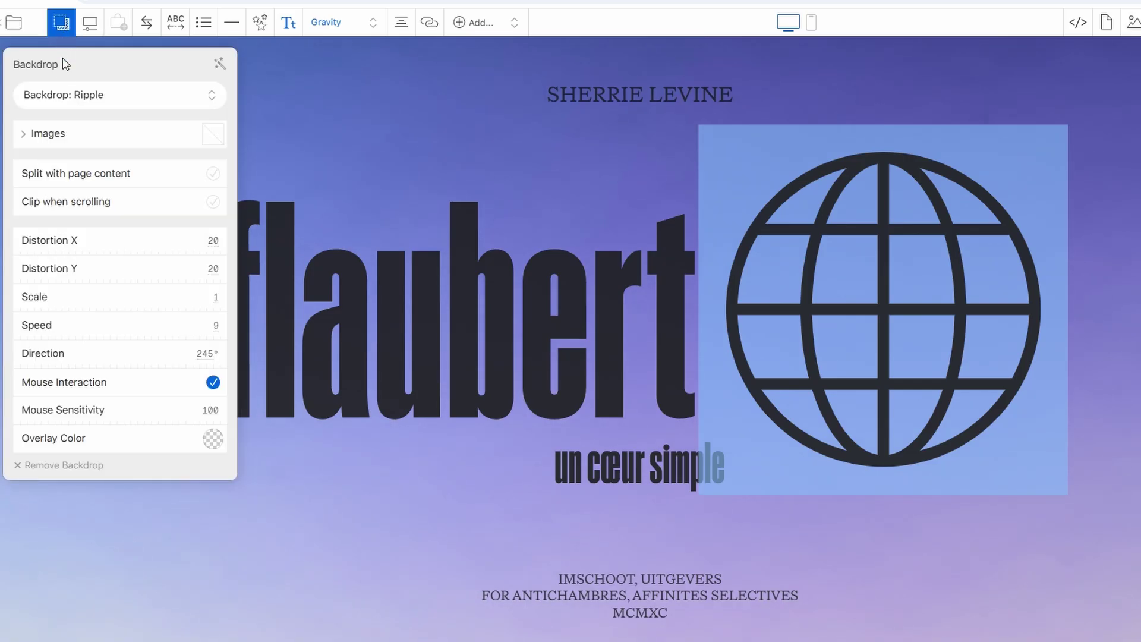
pyautogui.click(71, 97)
pyautogui.click(51, 110)
pyautogui.click(758, 215)
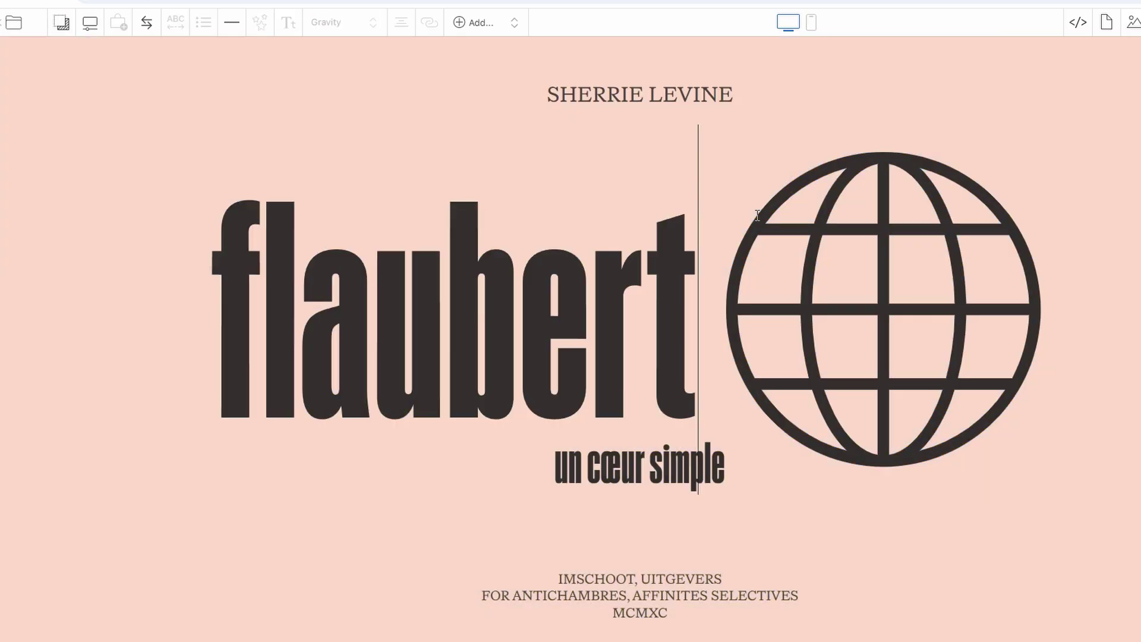
# Replace the globe icon after the "flaubert" title with the outlined shopping cart icon.
pyautogui.click(875, 249)
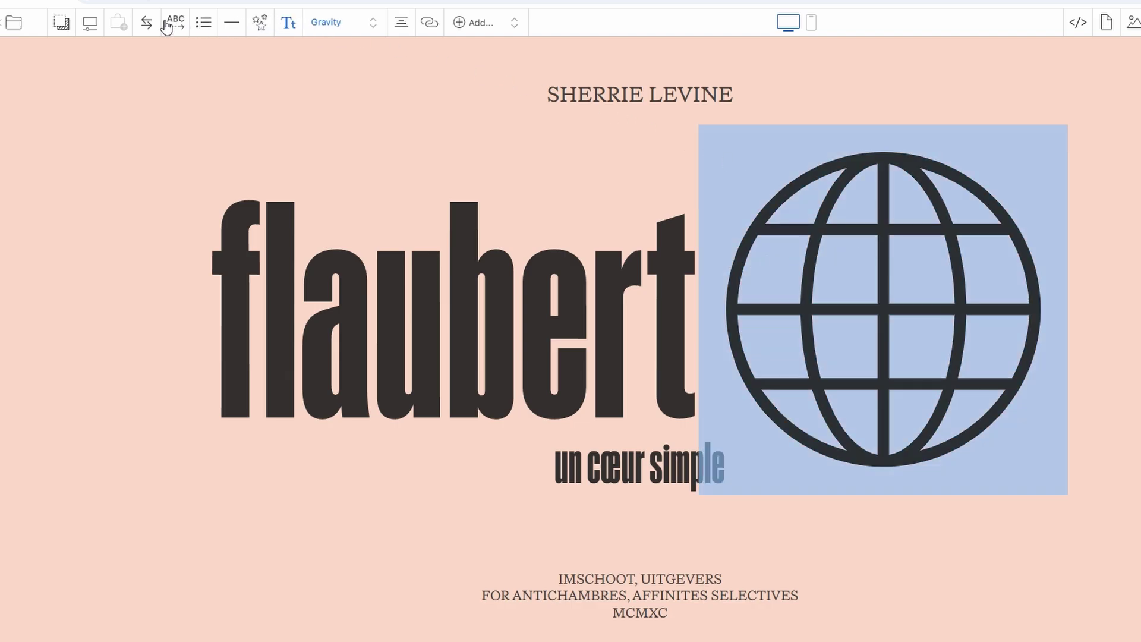
pyautogui.click(146, 23)
pyautogui.scroll(-3, 121, 340)
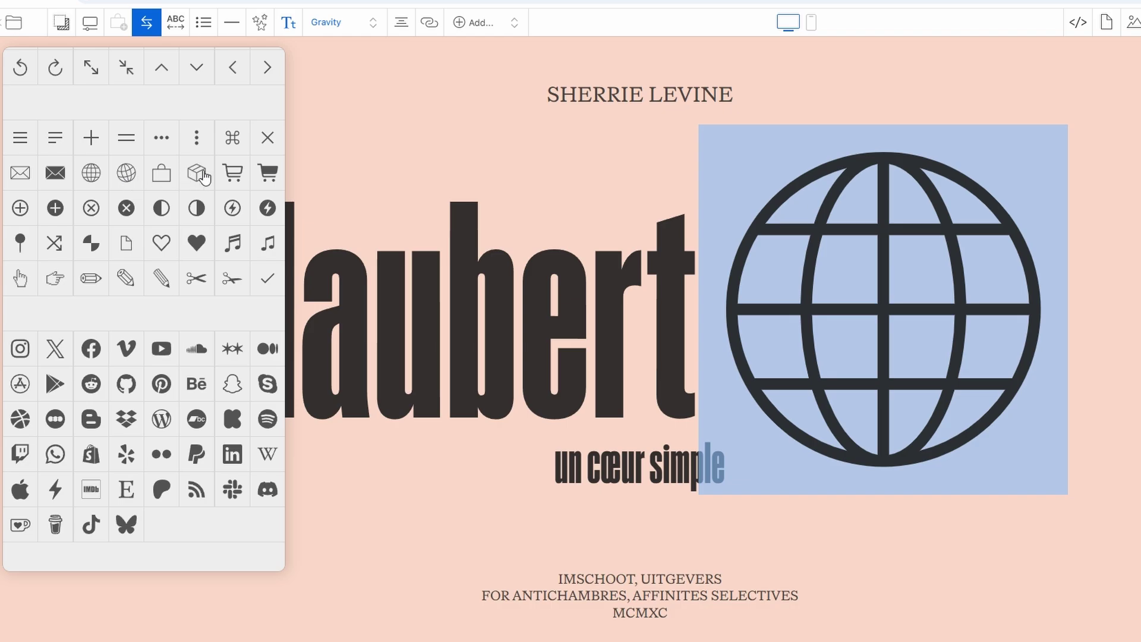
pyautogui.click(236, 177)
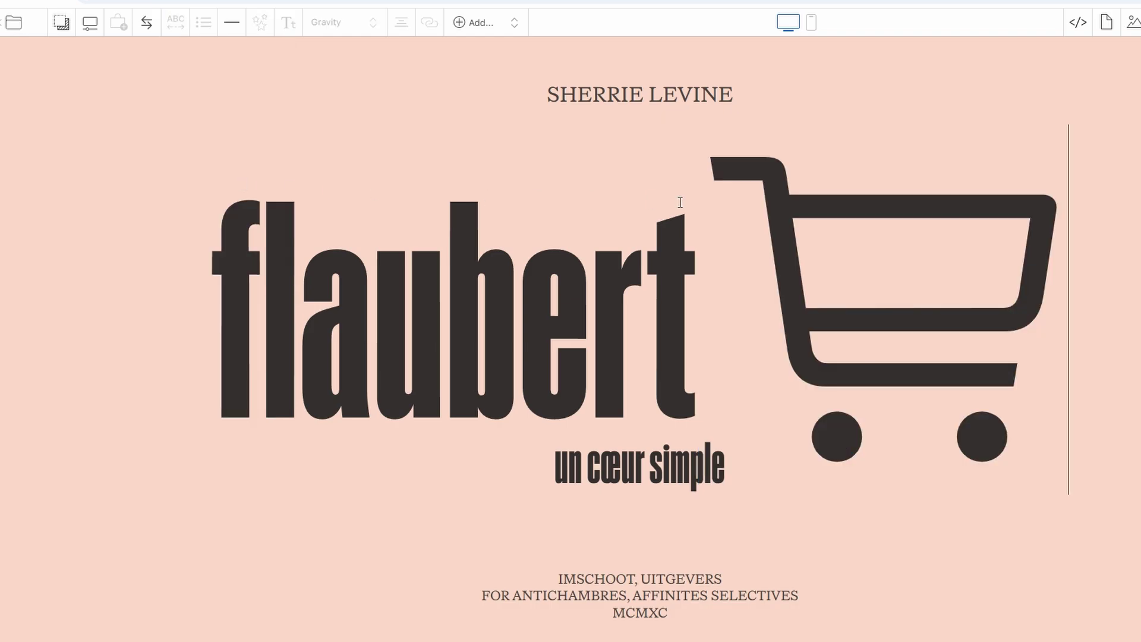
# Browse the rest of the icon library and insert the outlined smiley face icon after the shopping cart.
pyautogui.click(146, 23)
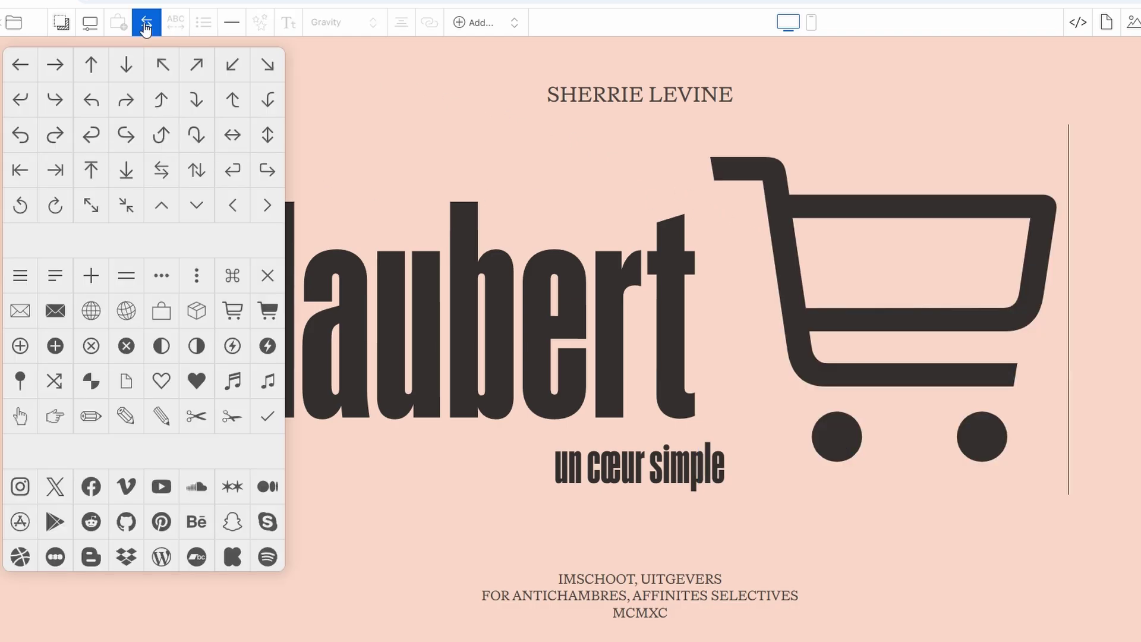
pyautogui.scroll(-1, 164, 196)
pyautogui.scroll(-10, 162, 196)
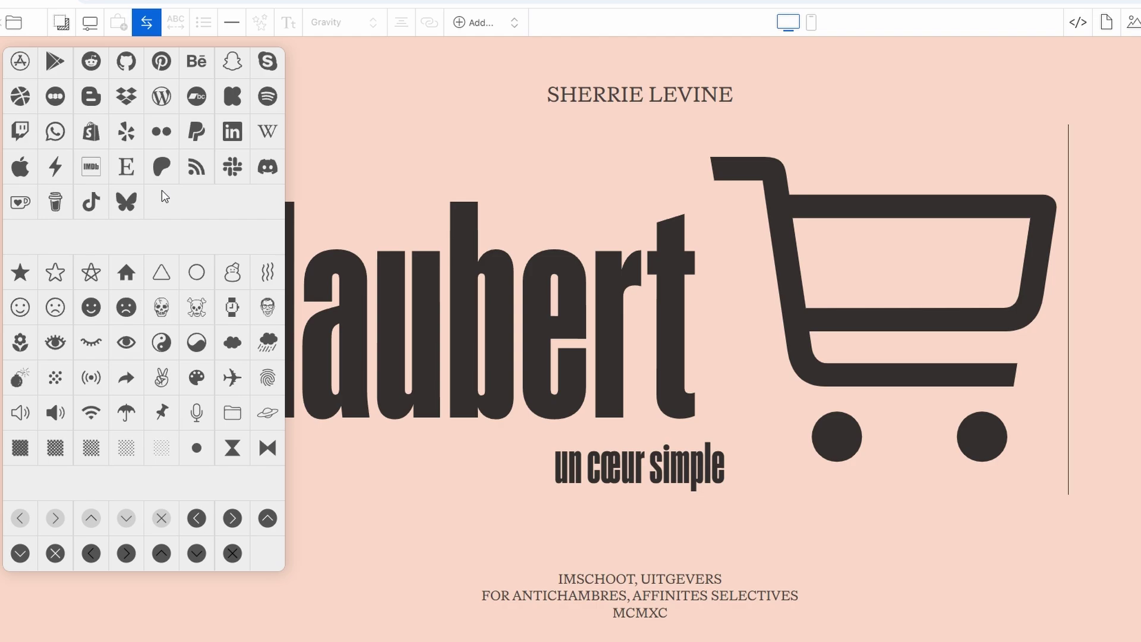
pyautogui.click(19, 309)
# Delete the icons added after the "flaubert" title.
pyautogui.click(895, 336)
pyautogui.keyDown('shift'); pyautogui.click(1070, 326); pyautogui.keyUp('shift')
pyautogui.press('Delete')
pyautogui.press('BackSpace')
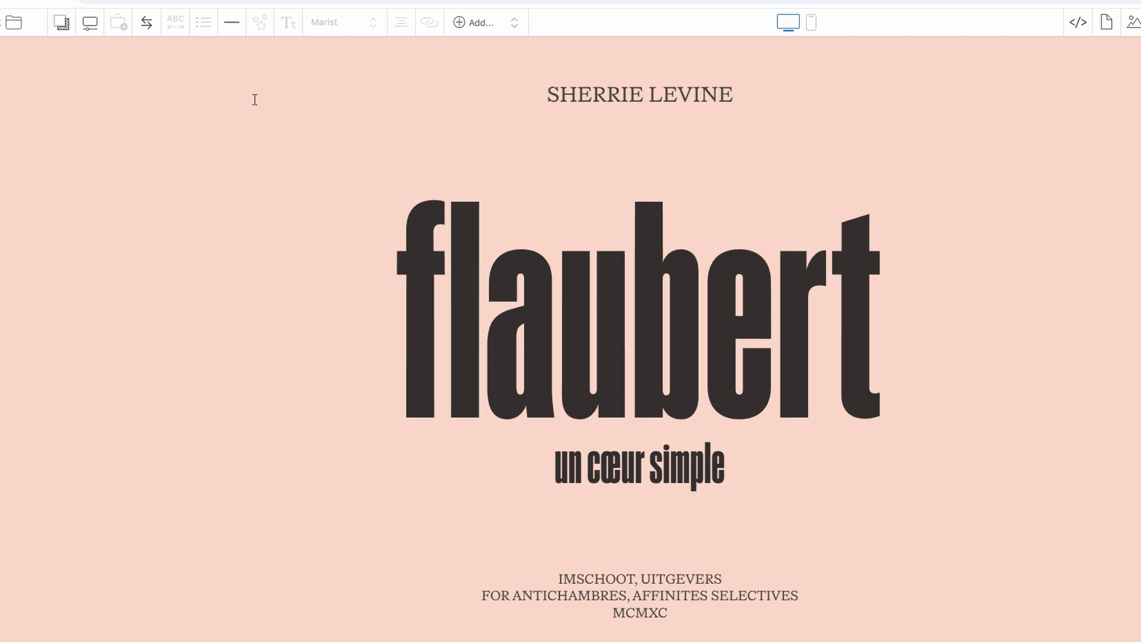
# Select the whole "flaubert" title and examine its text formatting options.
pyautogui.click(549, 324)
pyautogui.moveTo(435, 300); pyautogui.dragTo(615, 304)
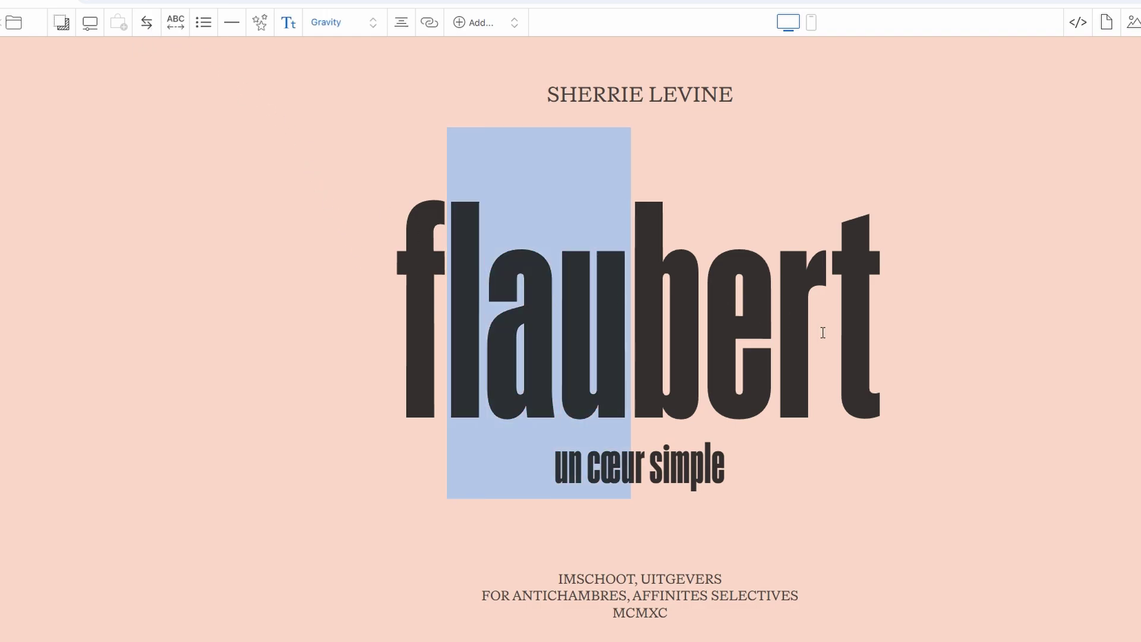
pyautogui.click(898, 321)
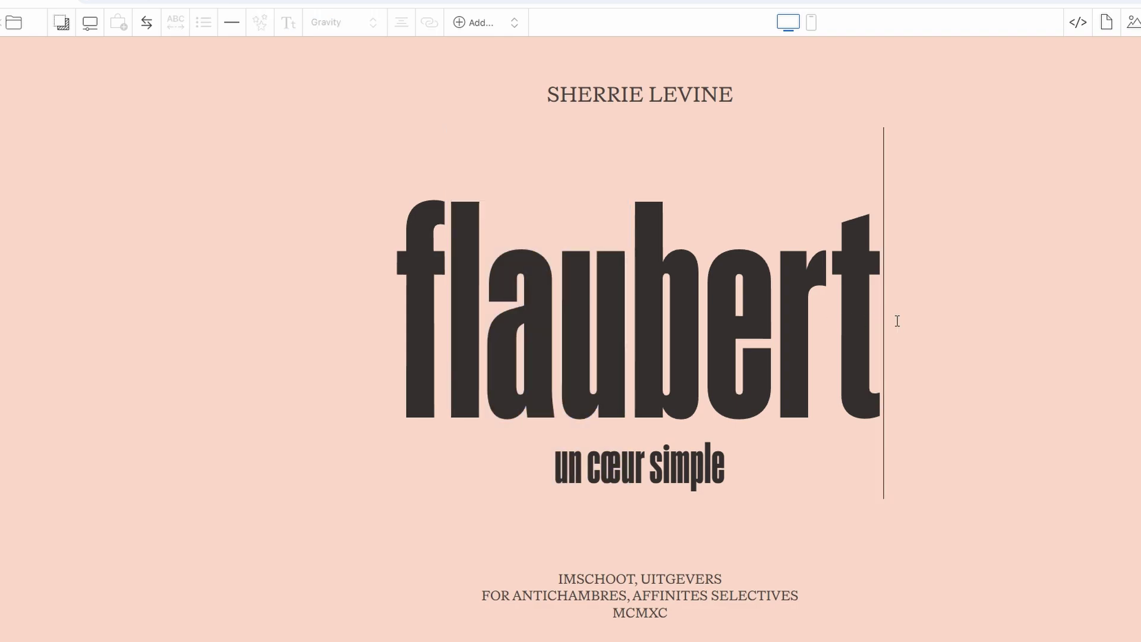
pyautogui.click(632, 309)
pyautogui.click(511, 298)
pyautogui.moveTo(405, 290); pyautogui.dragTo(876, 293)
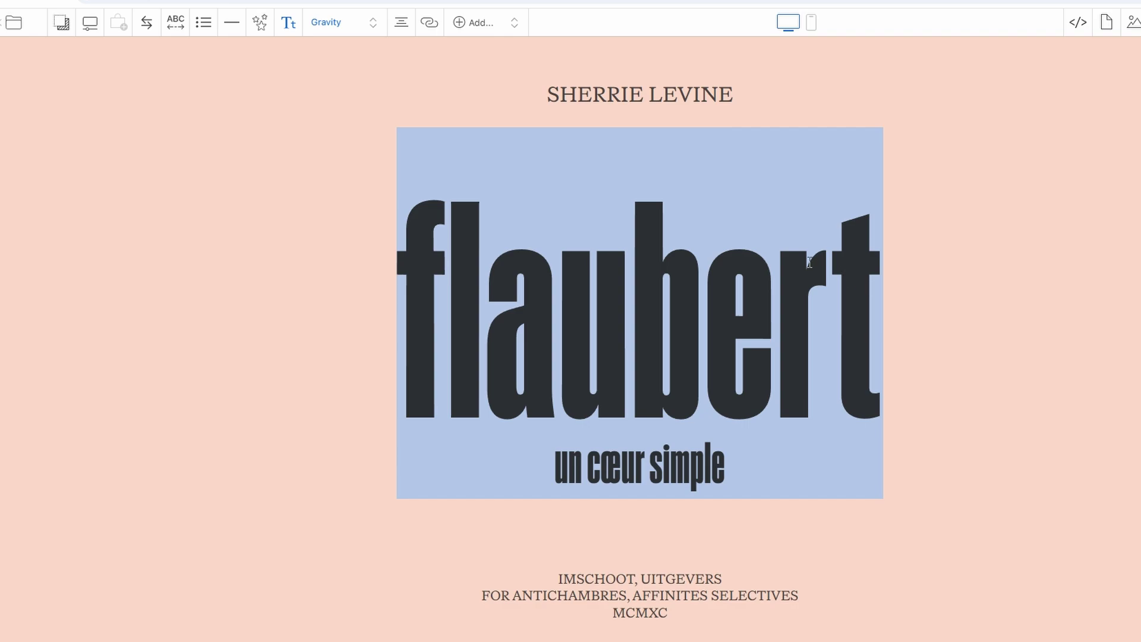
pyautogui.click(286, 24)
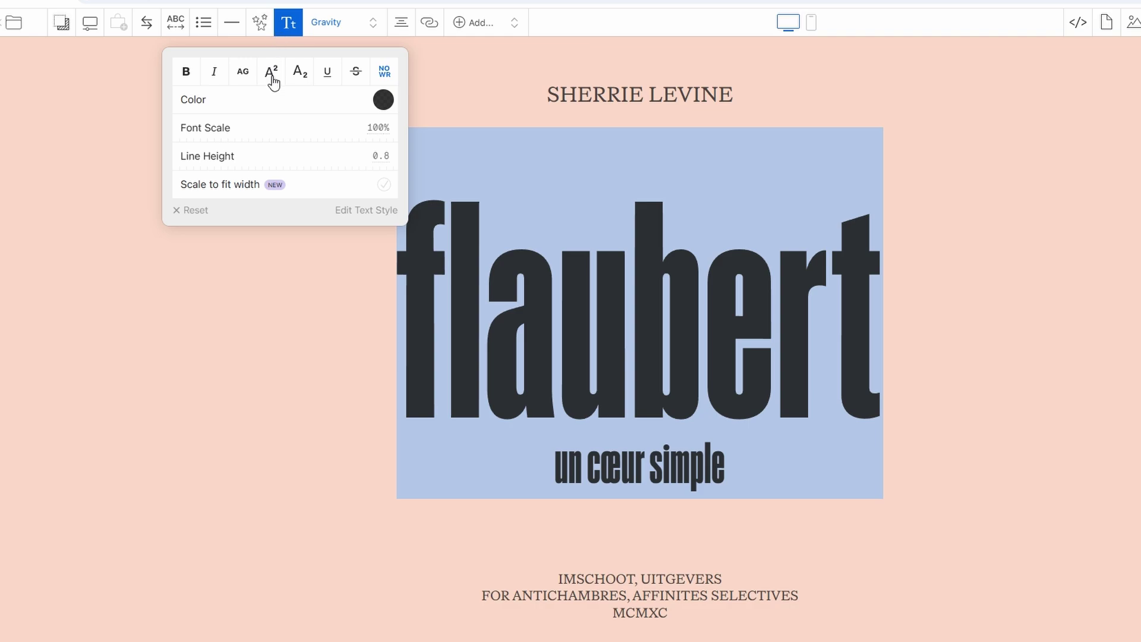
# Try the Rotation effect on the "flaubert" title, clear it, and view the Border effect settings.
pyautogui.click(260, 23)
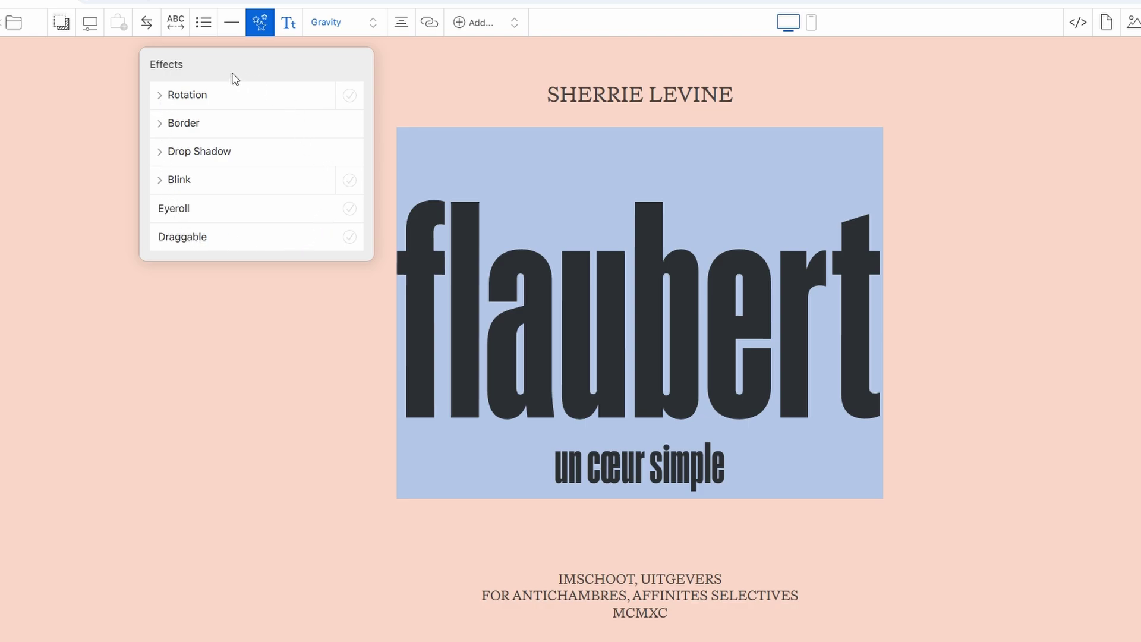
pyautogui.click(162, 96)
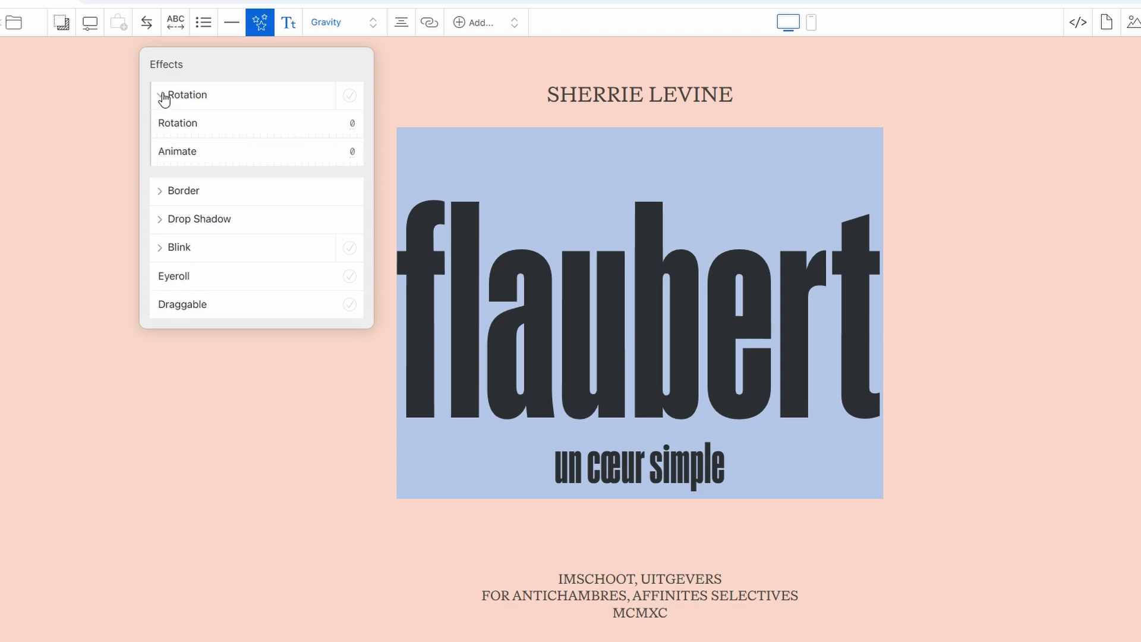
pyautogui.click(173, 151)
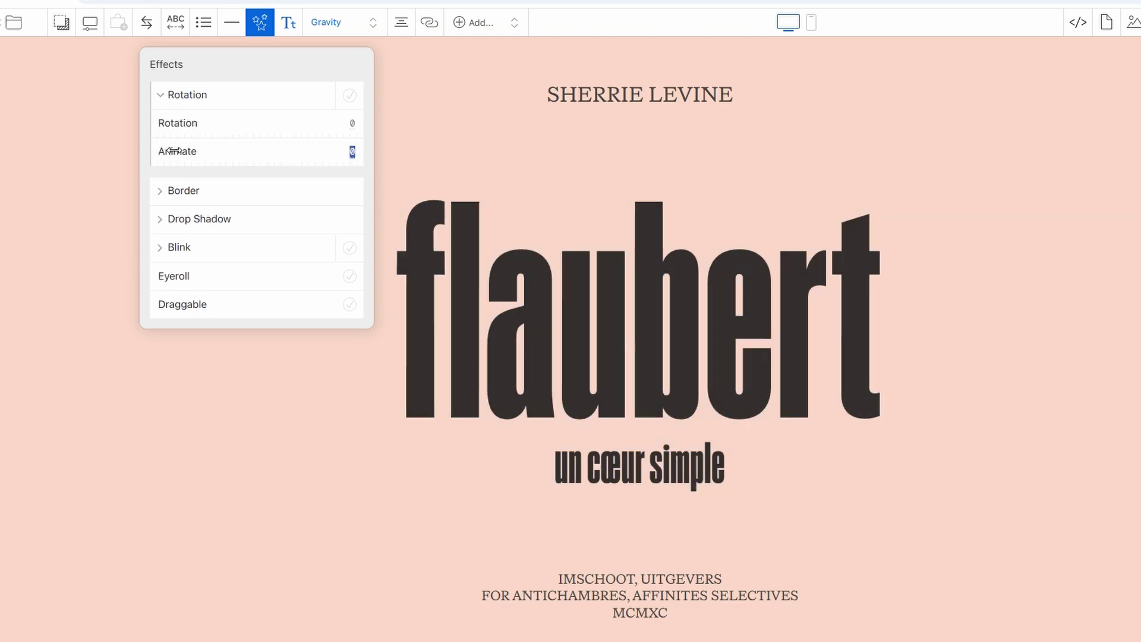
pyautogui.moveTo(174, 151); pyautogui.dragTo(187, 122)
pyautogui.click(347, 101)
pyautogui.click(160, 192)
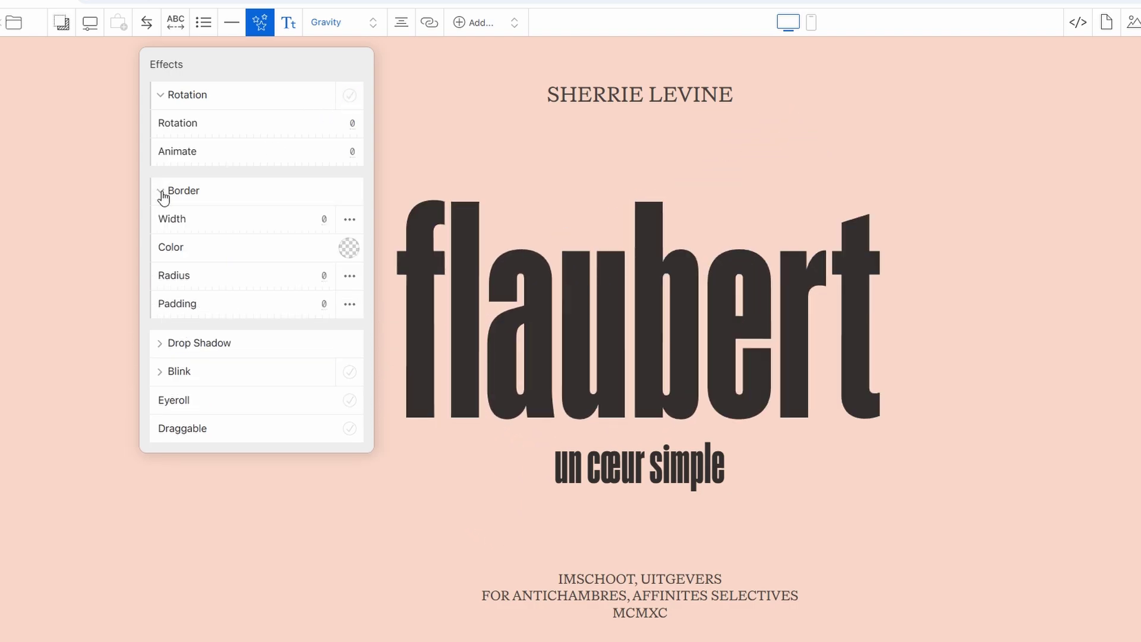
pyautogui.click(162, 193)
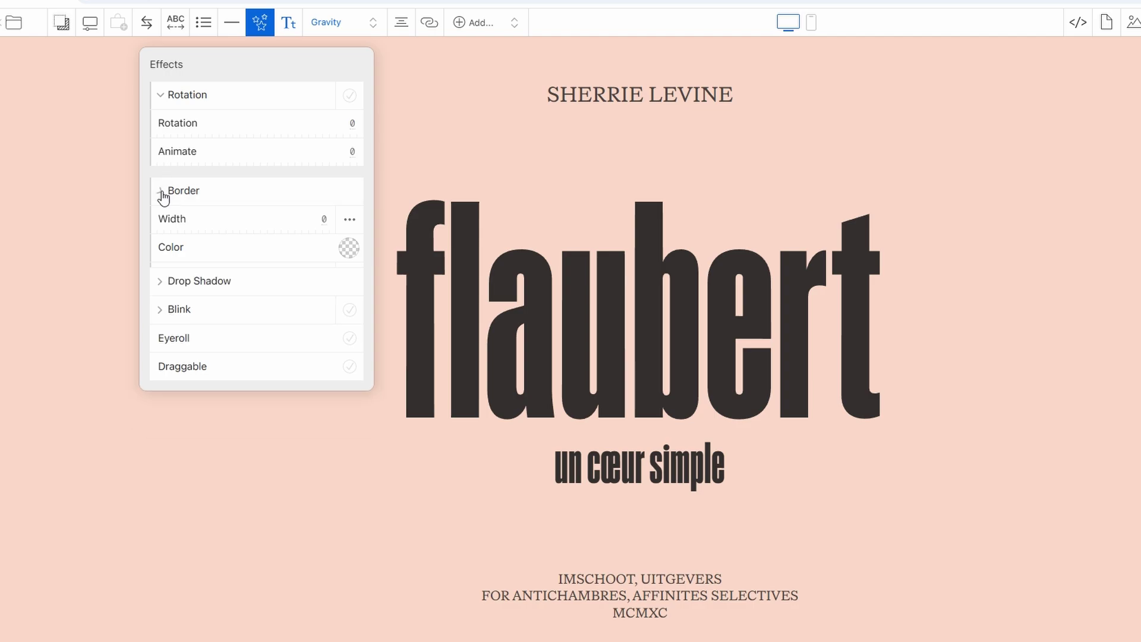
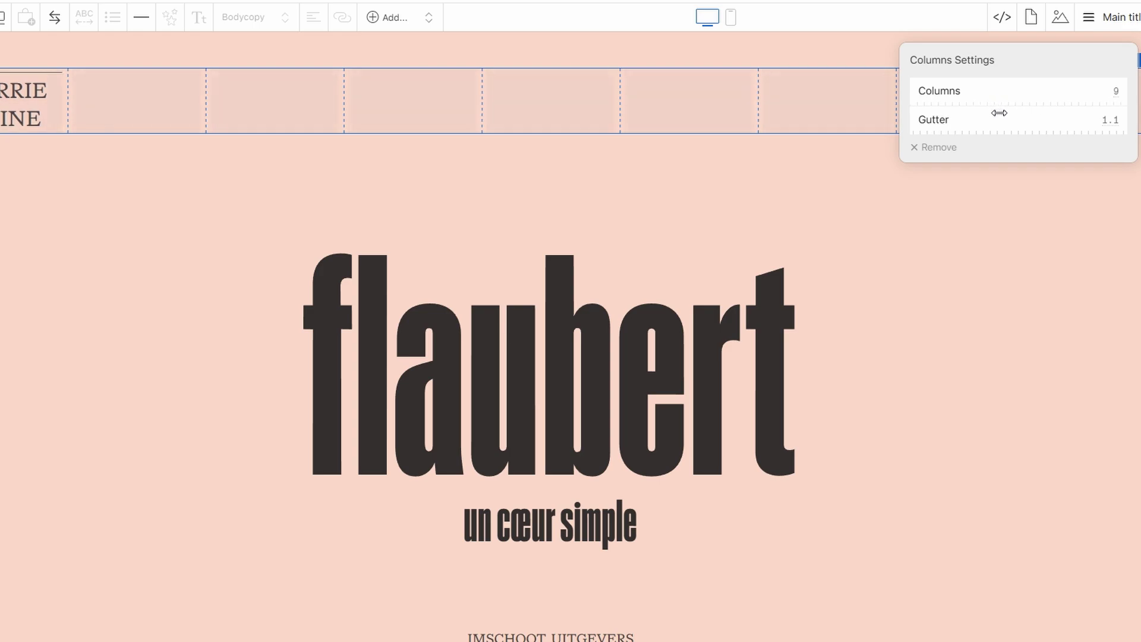
# Set the nine-column row's gutter to 2.2, widen its first column to span three columns, and place the cursor in the neighbouring column.
pyautogui.click(631, 177)
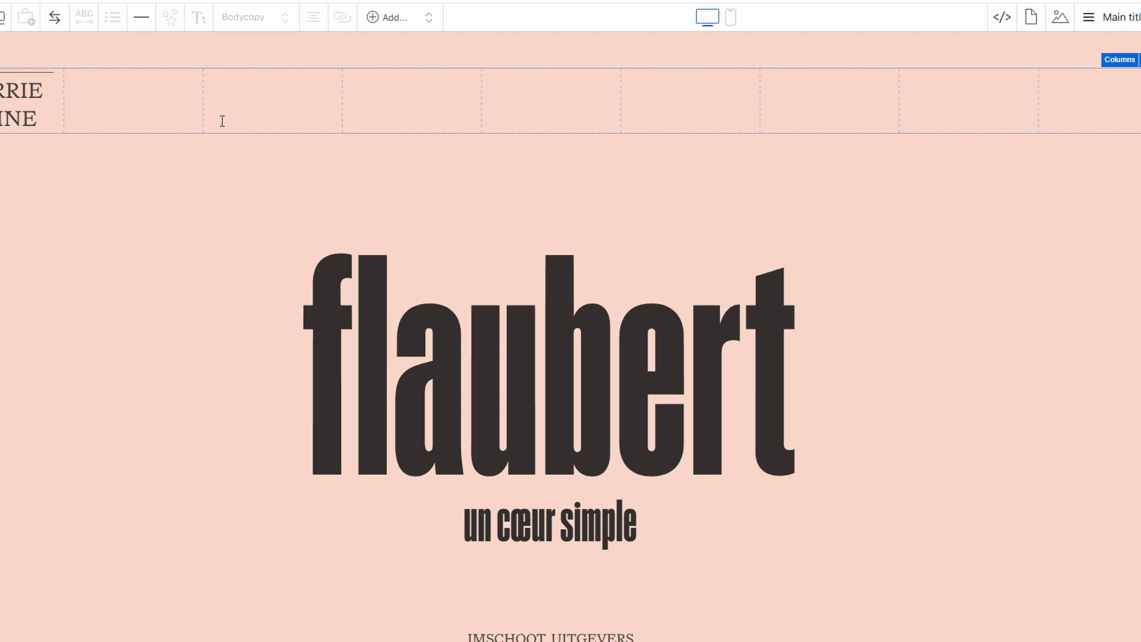
pyautogui.moveTo(69, 112); pyautogui.dragTo(248, 111)
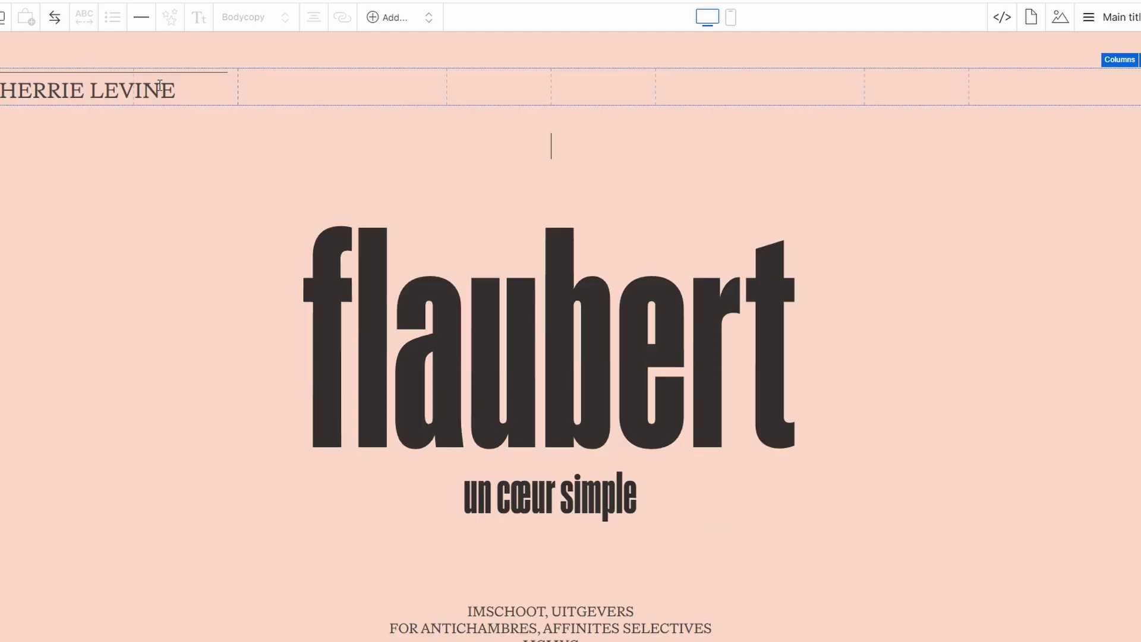
pyautogui.click(330, 100)
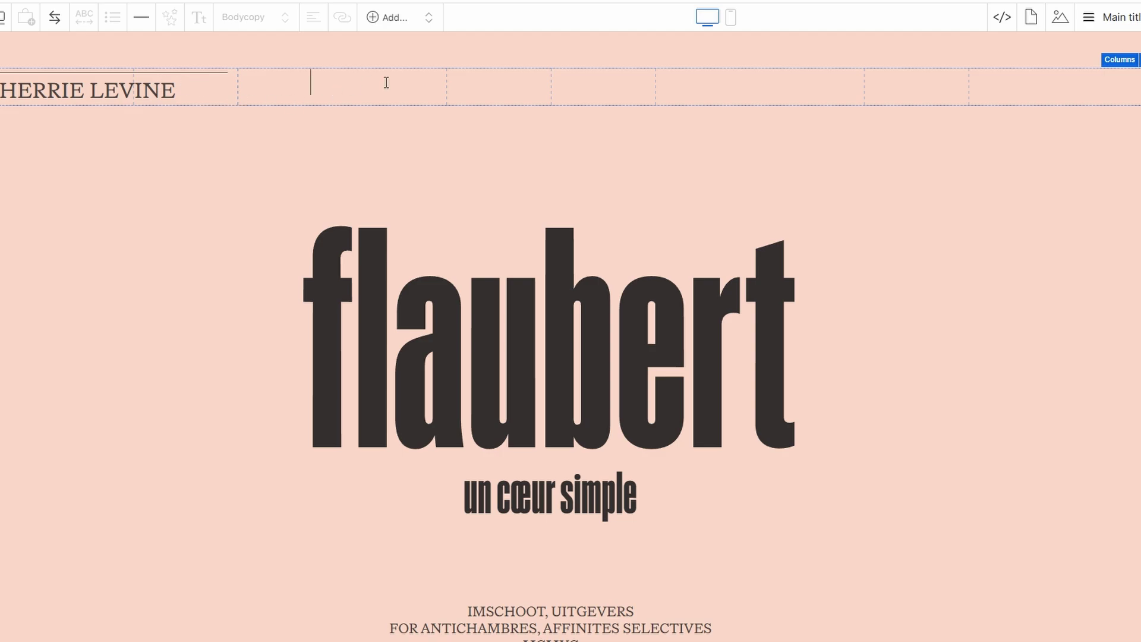
# Review the row's column settings and open the page's HTML code.
pyautogui.click(1120, 60)
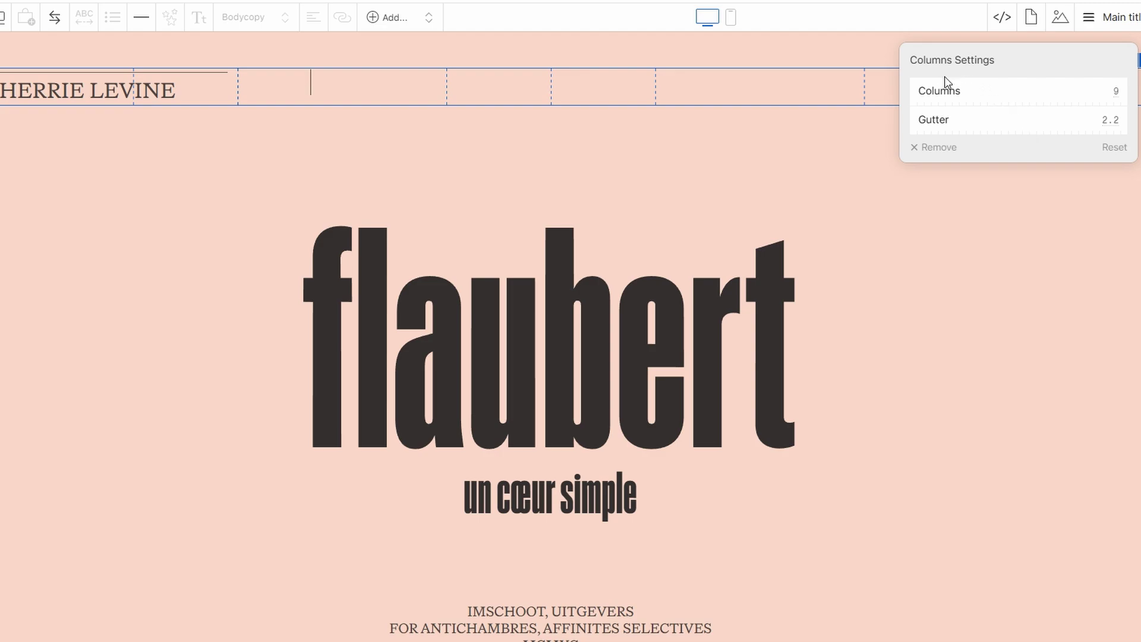
pyautogui.click(635, 128)
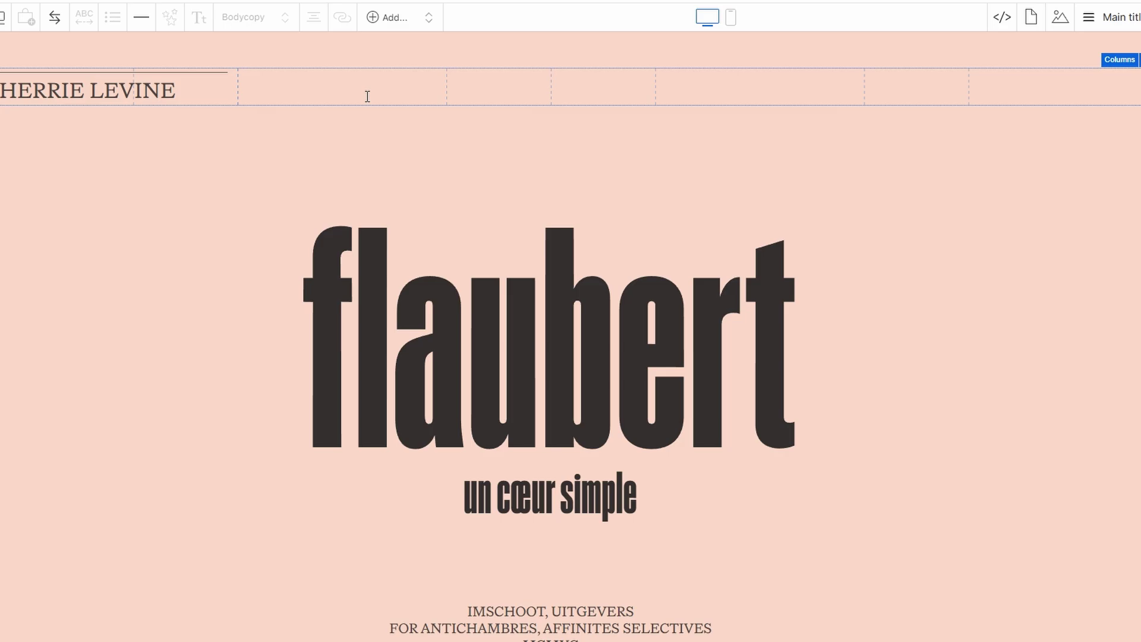
pyautogui.hotkey('ctrl', 'u')
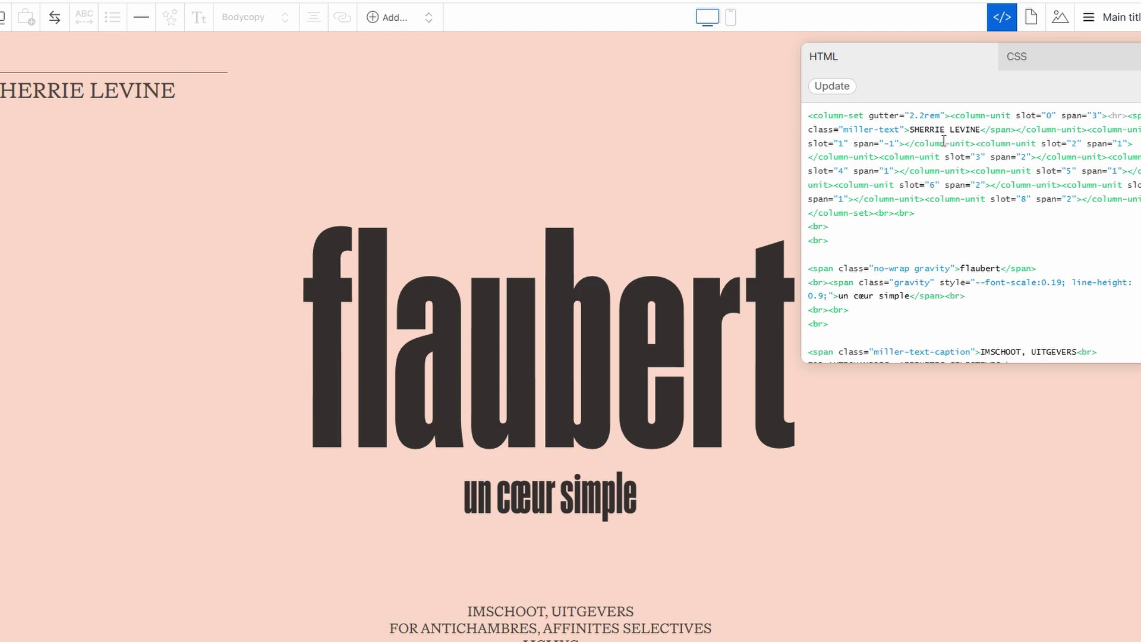
# Check the current page's CSS code, return to its HTML, and close the code editor.
pyautogui.click(1021, 56)
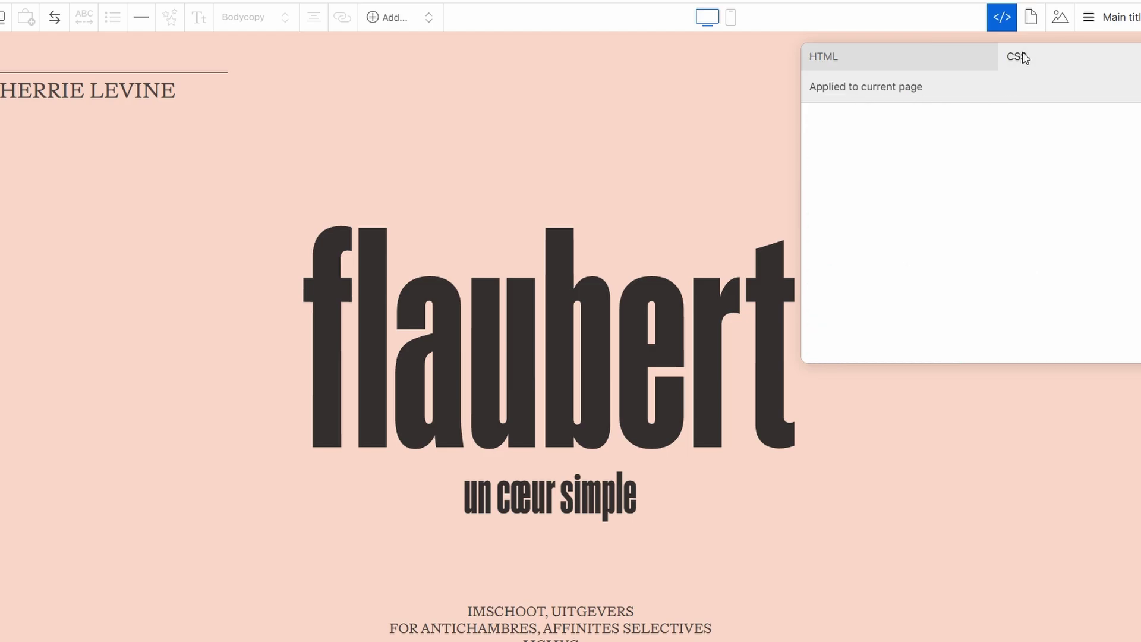
pyautogui.click(909, 56)
pyautogui.click(755, 106)
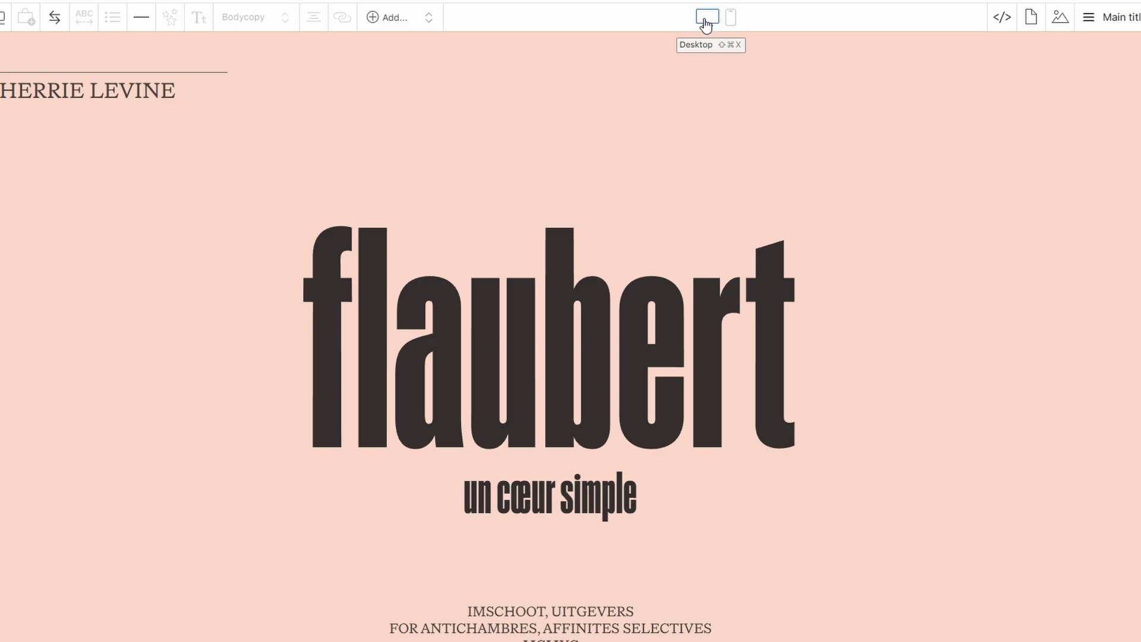
# Preview the page's mobile layout with its mobile settings and return to the desktop view.
pyautogui.click(732, 20)
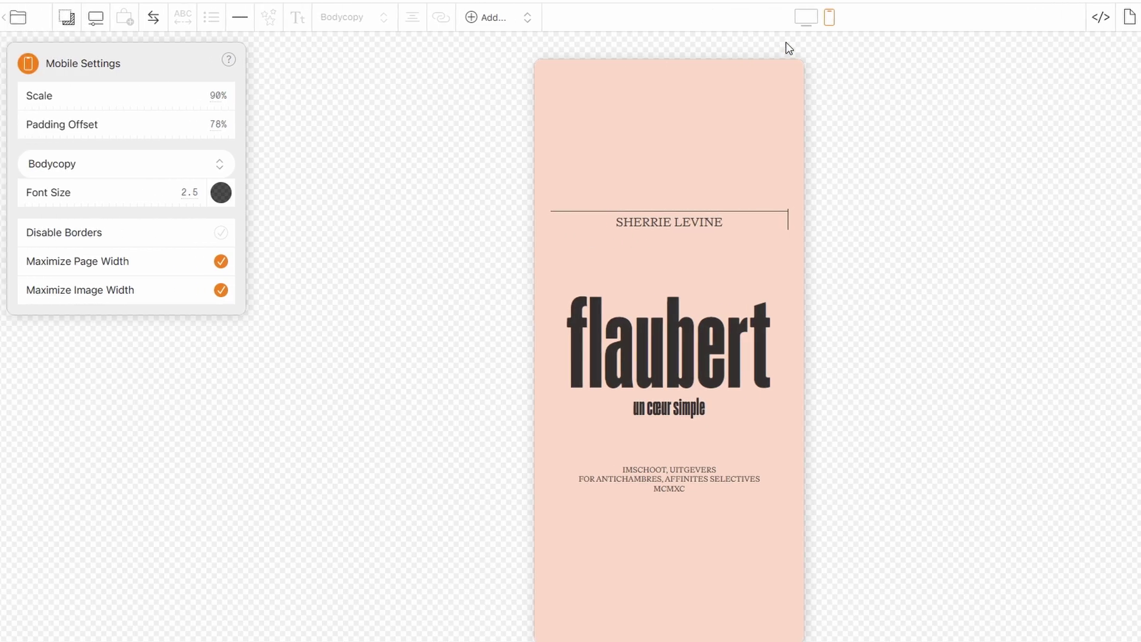
pyautogui.click(712, 22)
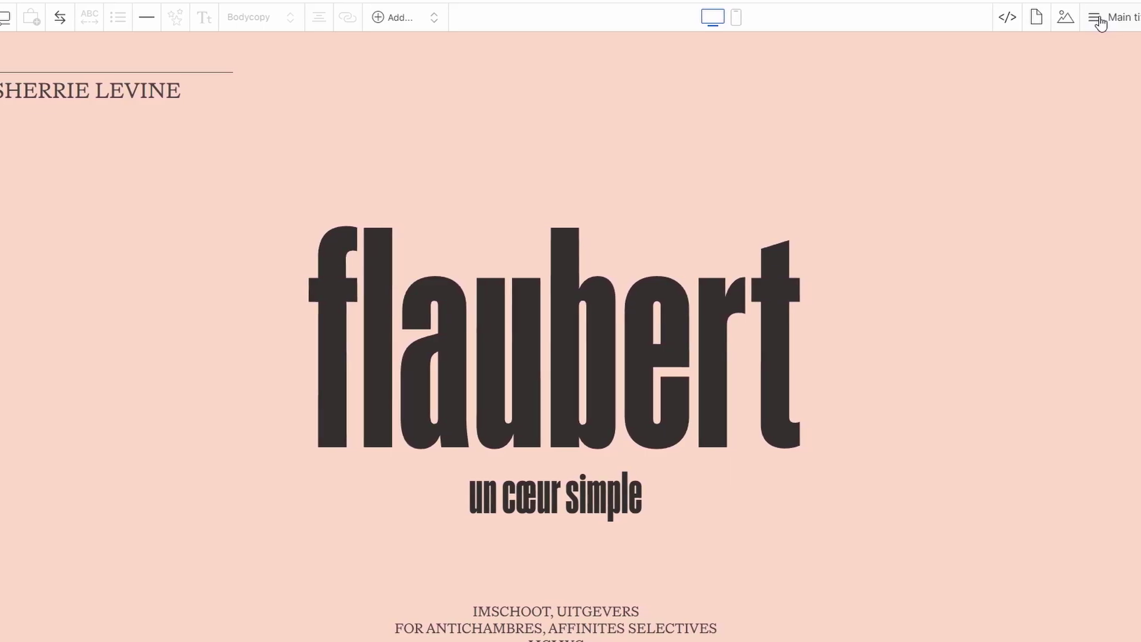
# Open the site's publish settings, review the options for using an existing domain and buying a new one, and close the domain dialog.
pyautogui.click(1130, 69)
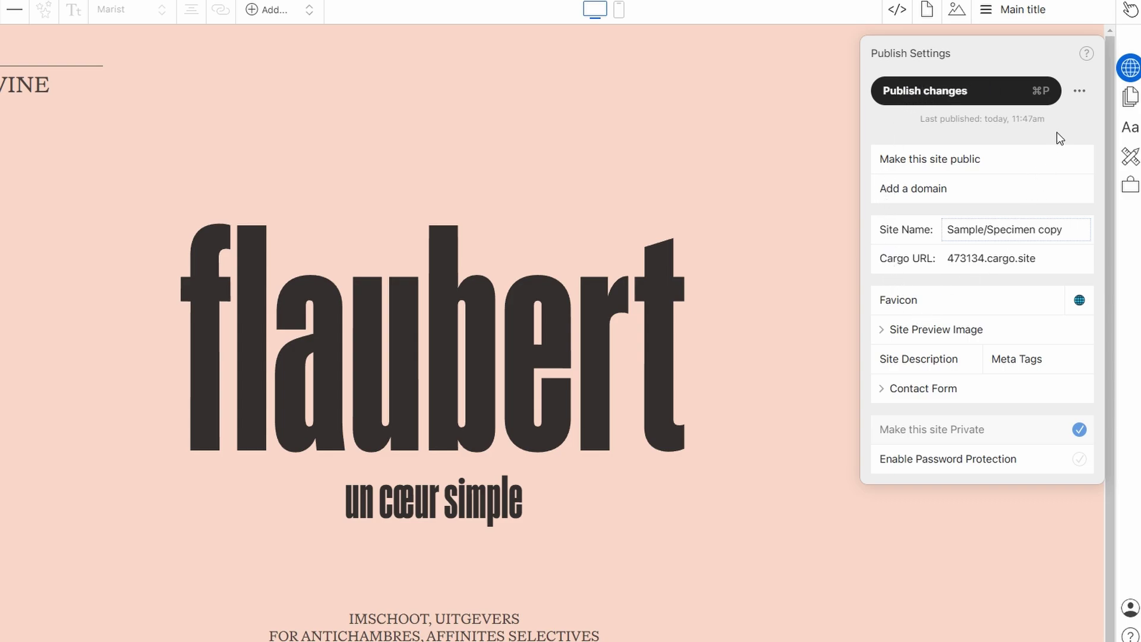
pyautogui.click(1079, 91)
pyautogui.click(883, 189)
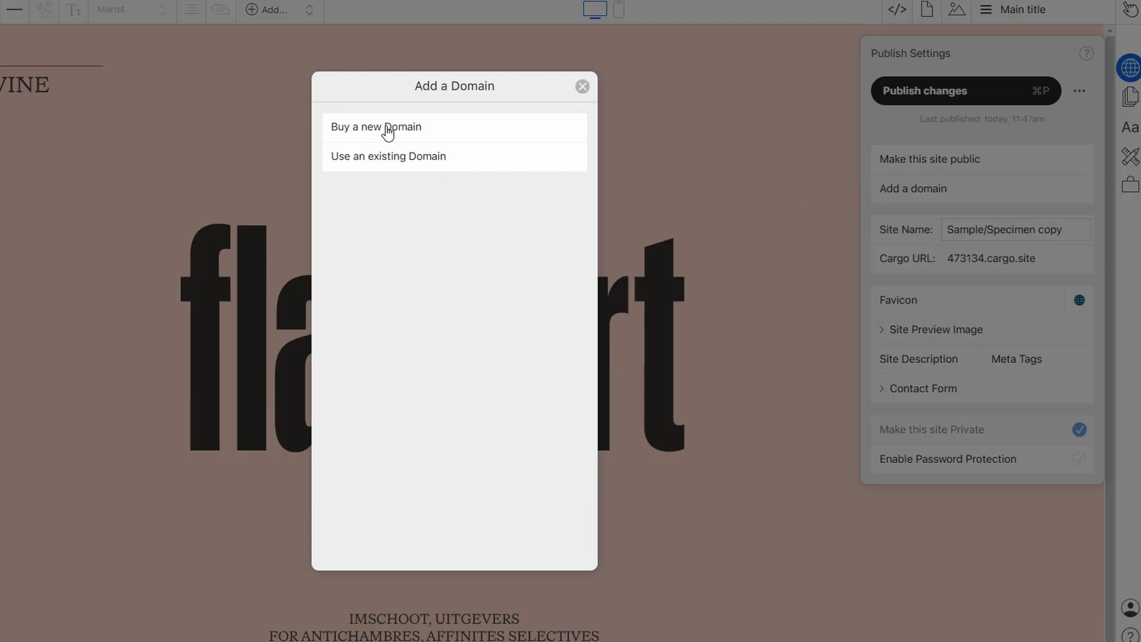
pyautogui.click(390, 157)
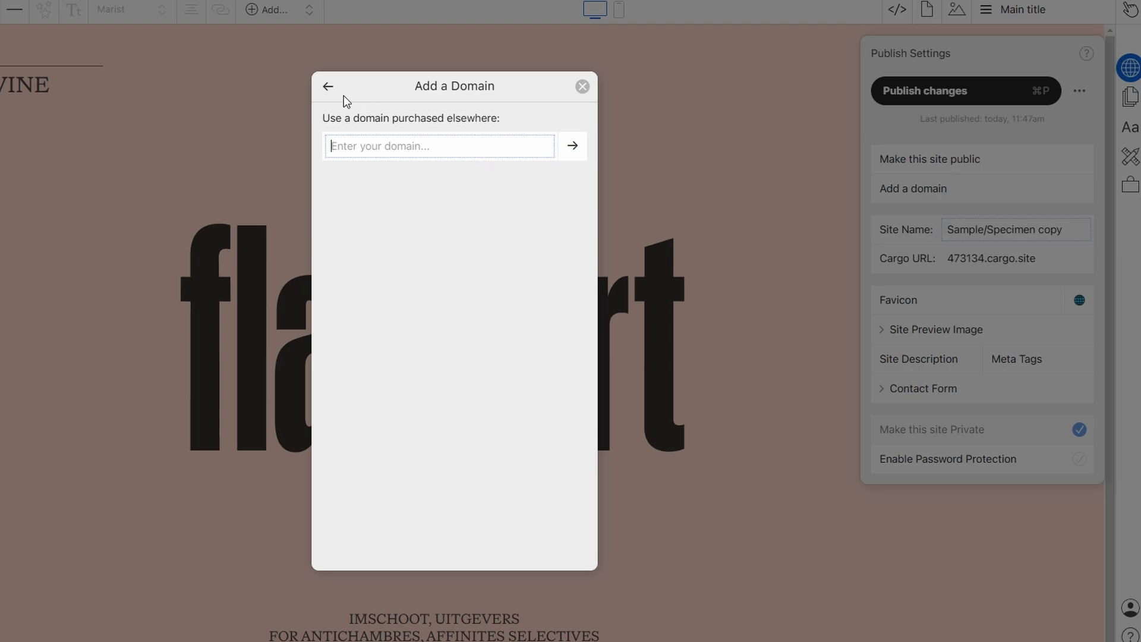
pyautogui.click(328, 87)
pyautogui.click(372, 130)
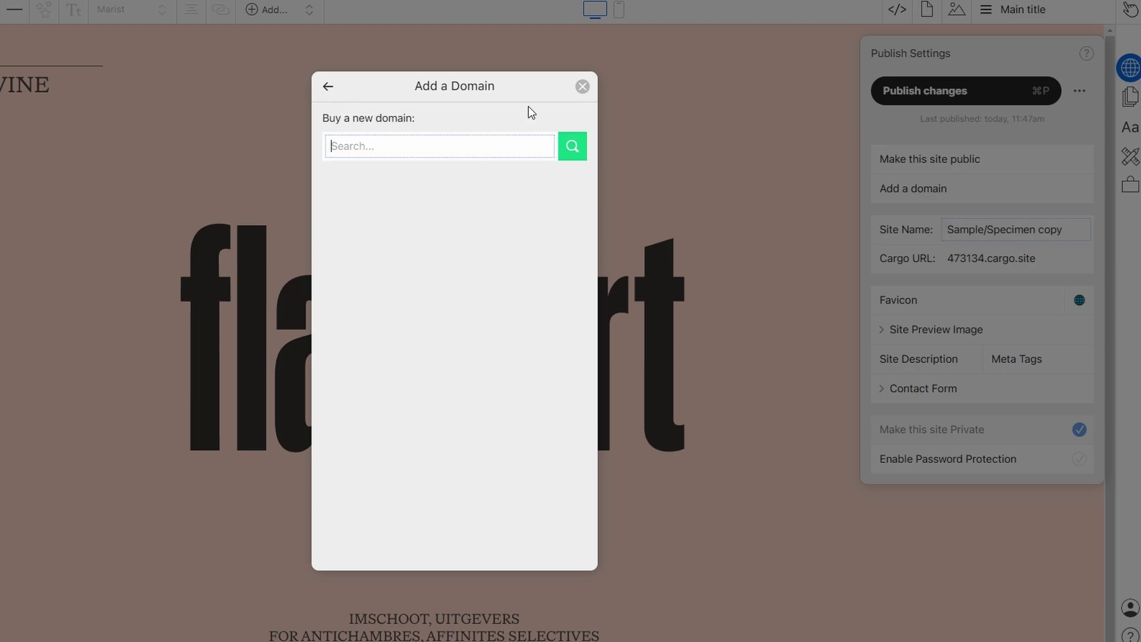
pyautogui.click(1130, 68)
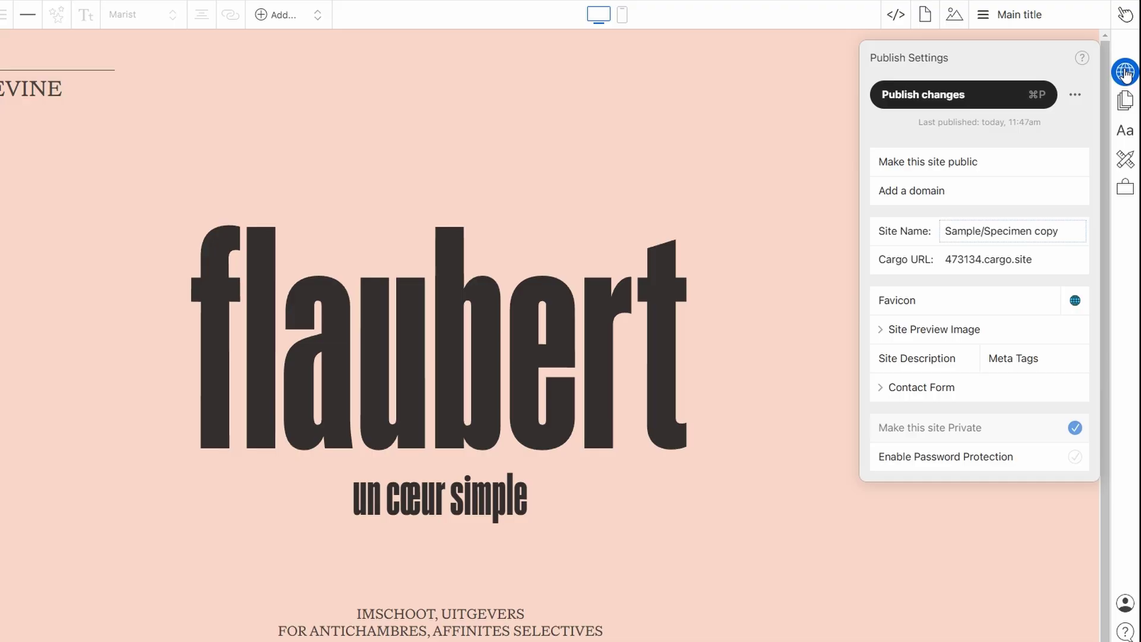